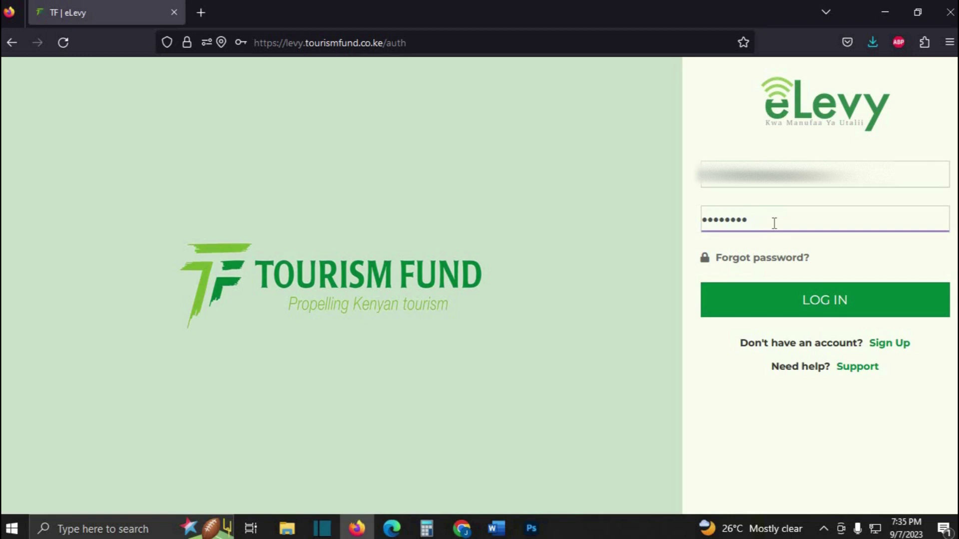
Enter the account password and log in to the eLevy portal
type("•")
key("BackSpace")
type("•••••••")
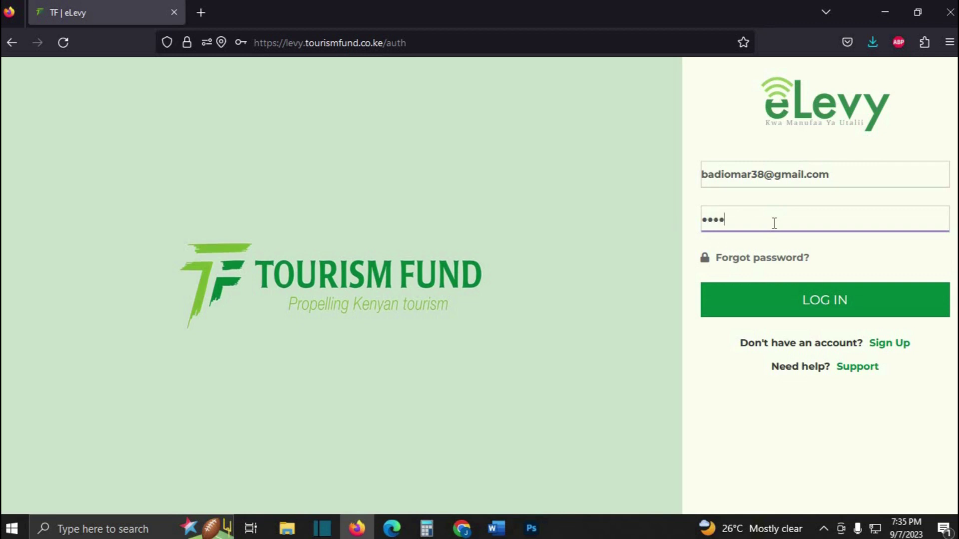
type("••")
left_click(802, 299)
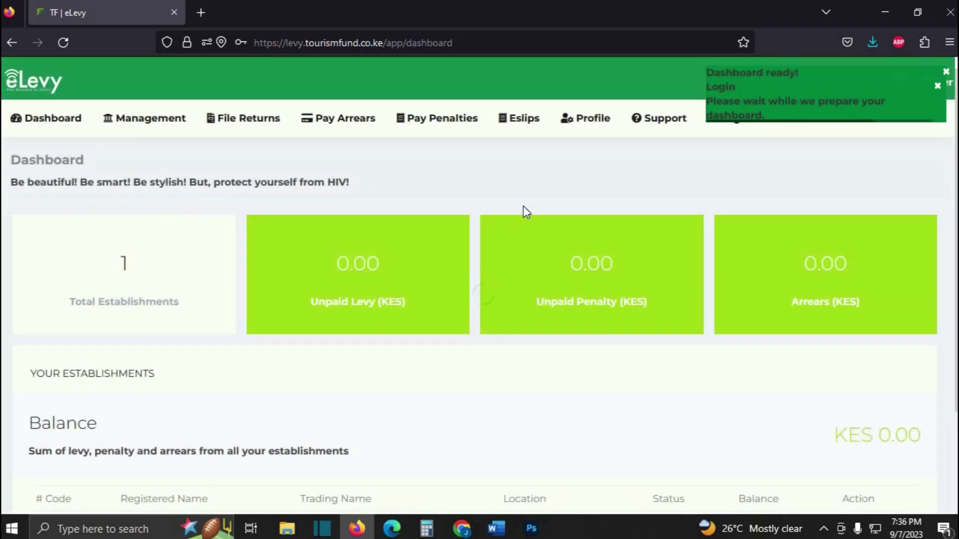
Open a simple return for filing and set the levy month to August 2023
left_click(256, 130)
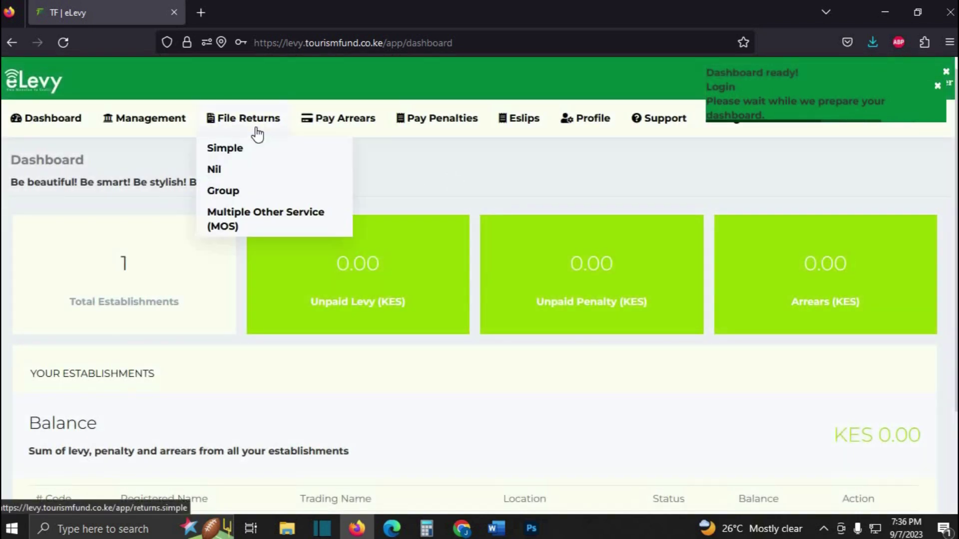
left_click(244, 156)
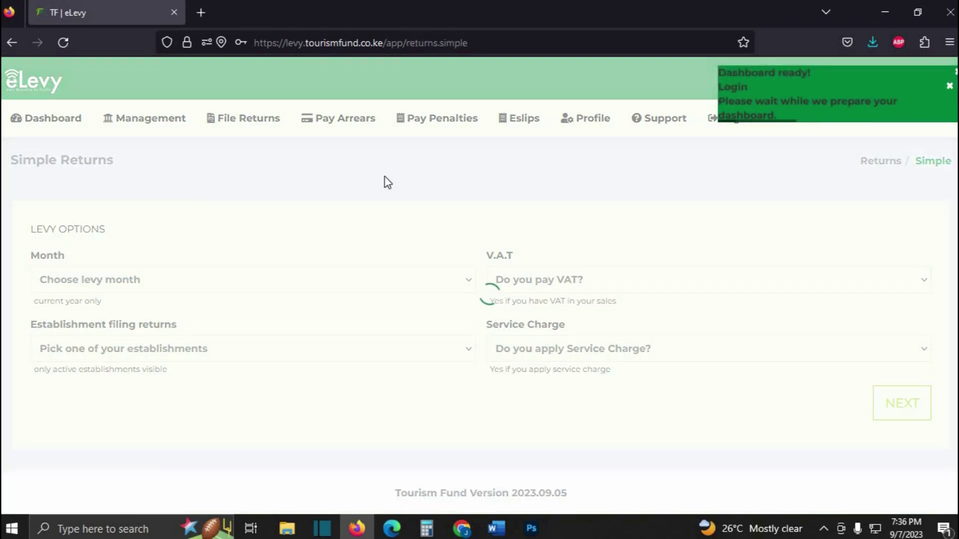
left_click(323, 289)
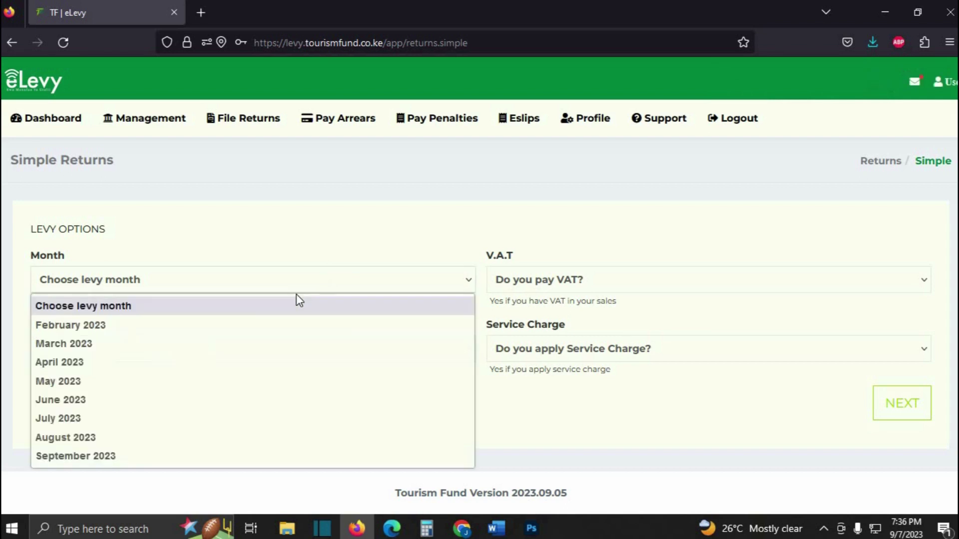
left_click(94, 438)
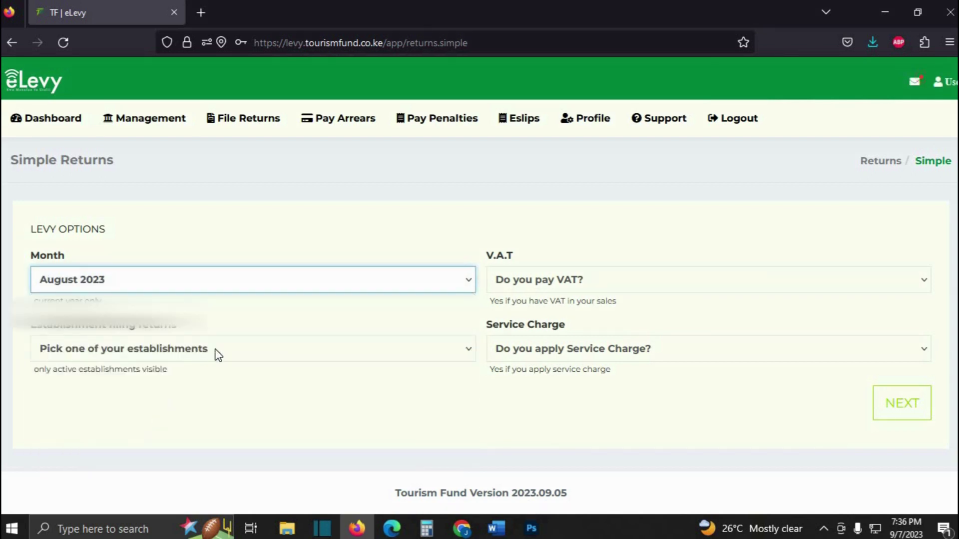
Set VAT to NO, the establishment to Kulthum Barbeque and service charge to NO, and continue to the levy return sheet
left_click(539, 280)
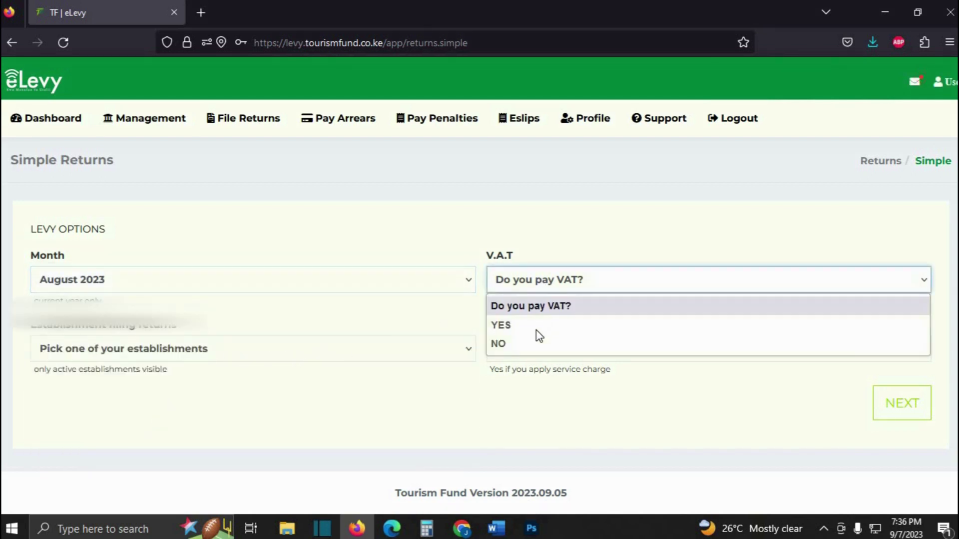
left_click(511, 346)
left_click(359, 359)
left_click(153, 398)
left_click(627, 348)
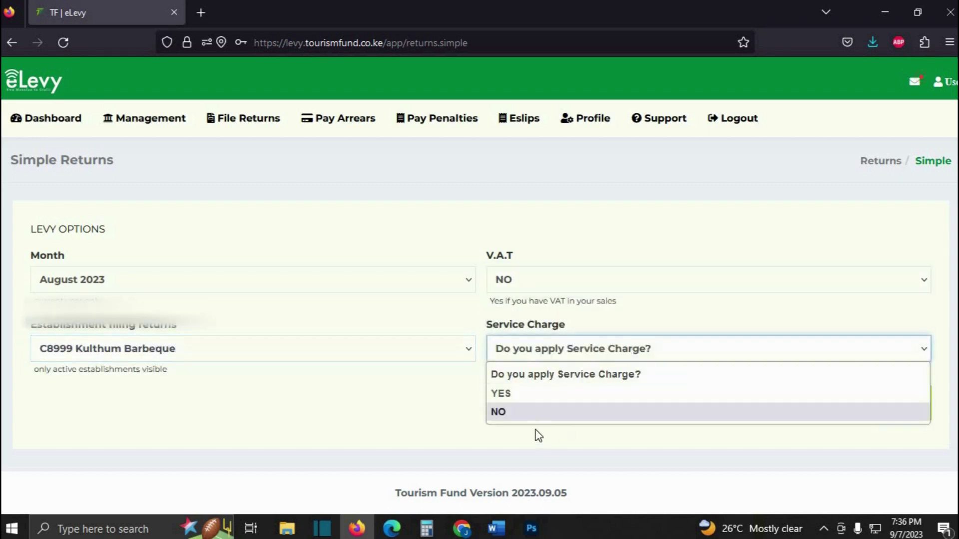
left_click(521, 421)
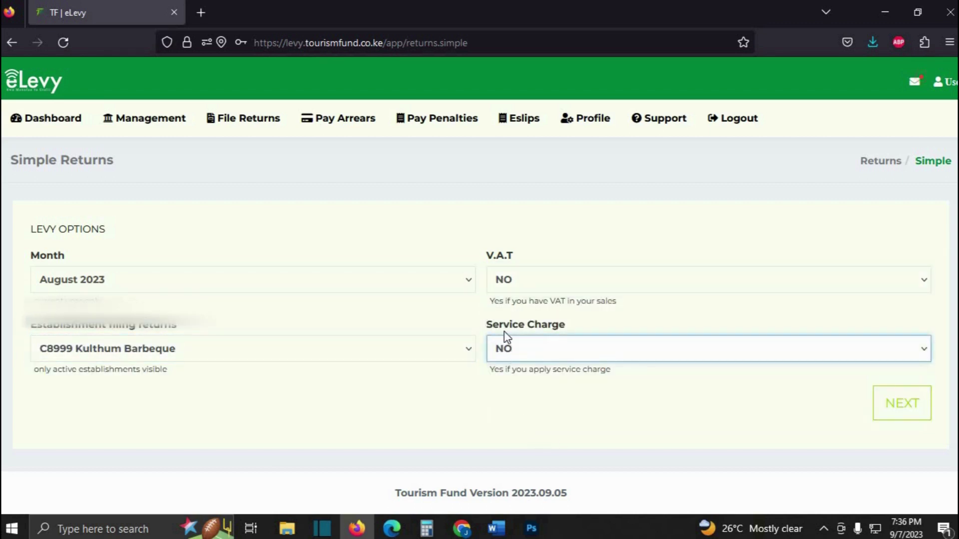
left_click(908, 413)
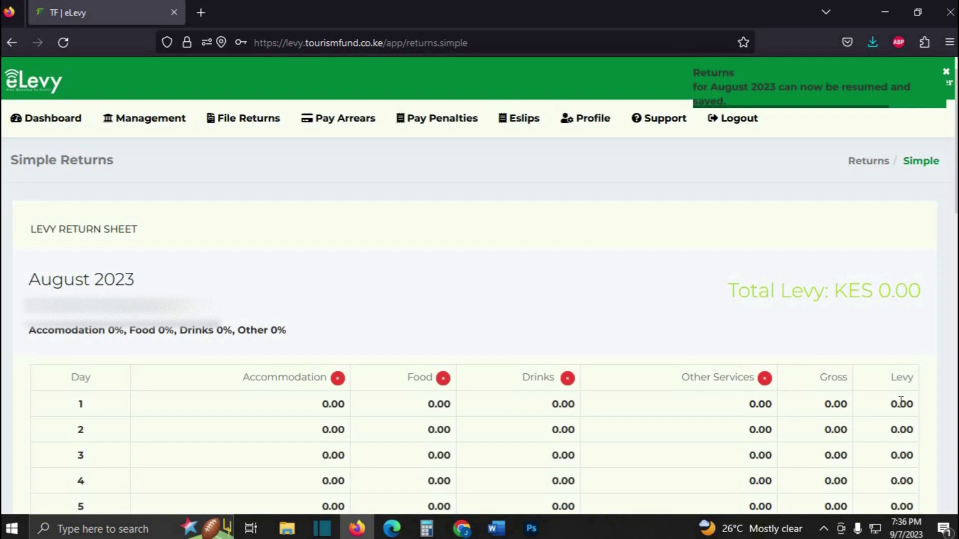
Enter 2000 as the Accommodation amount for day 1
scroll(353, 349, "down", 6)
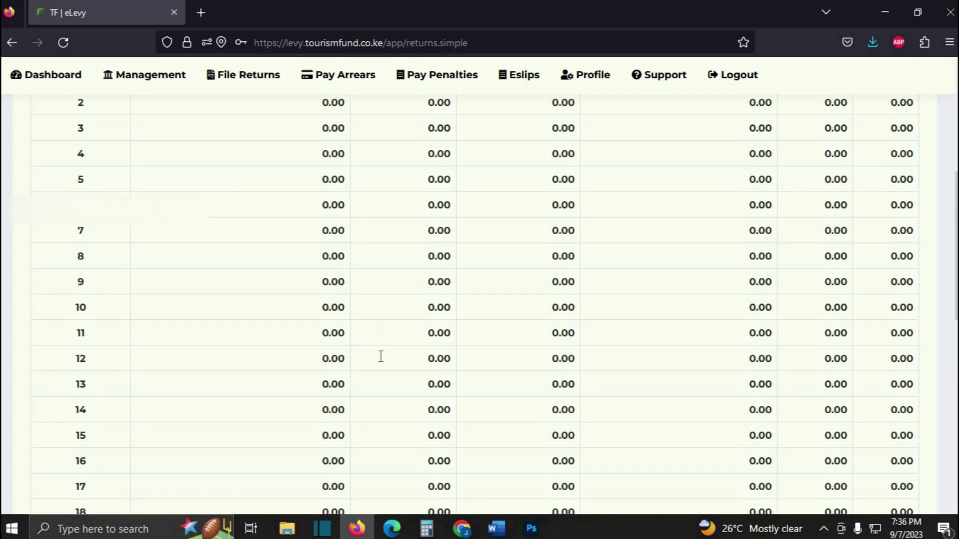
scroll(333, 149, "up", 3)
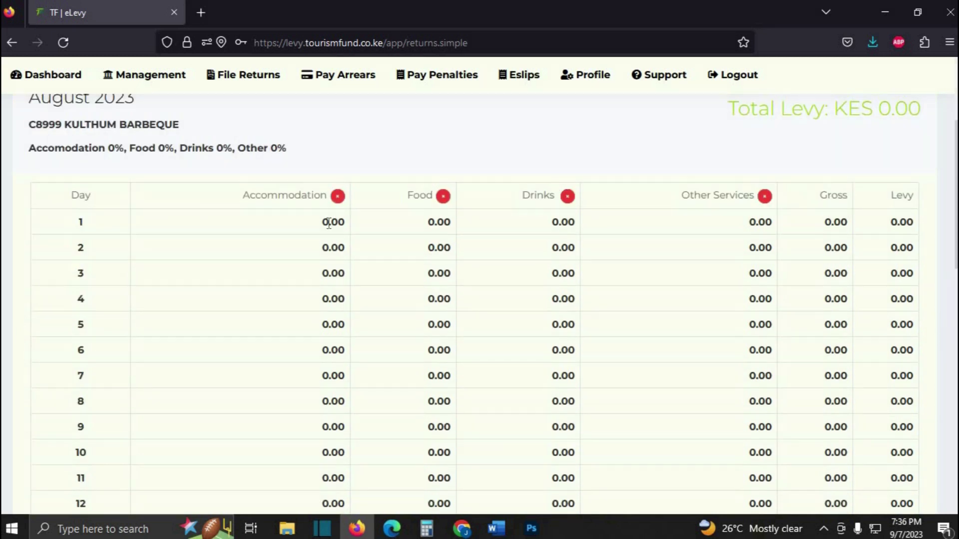
left_click_drag(328, 222, 322, 222)
scroll(324, 222, "down", 10)
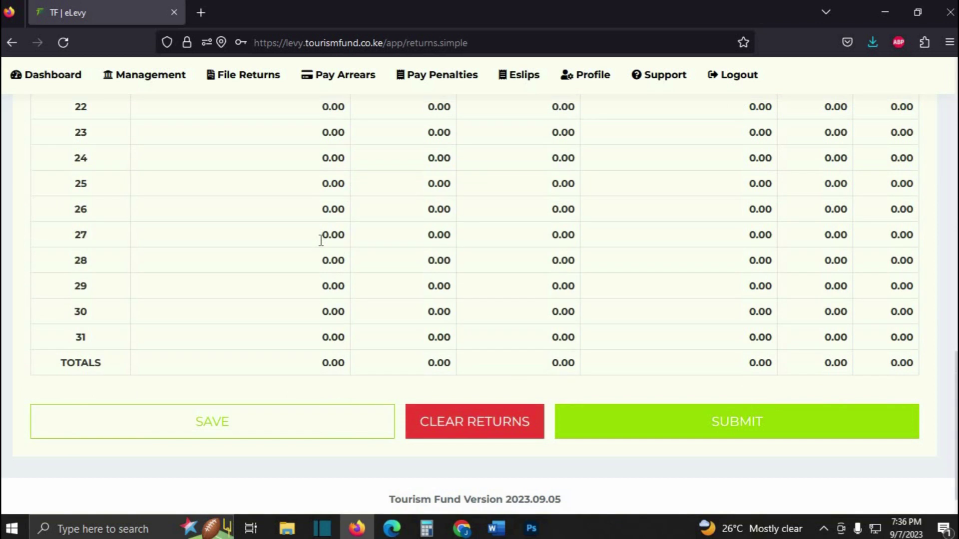
scroll(321, 241, "up", 10)
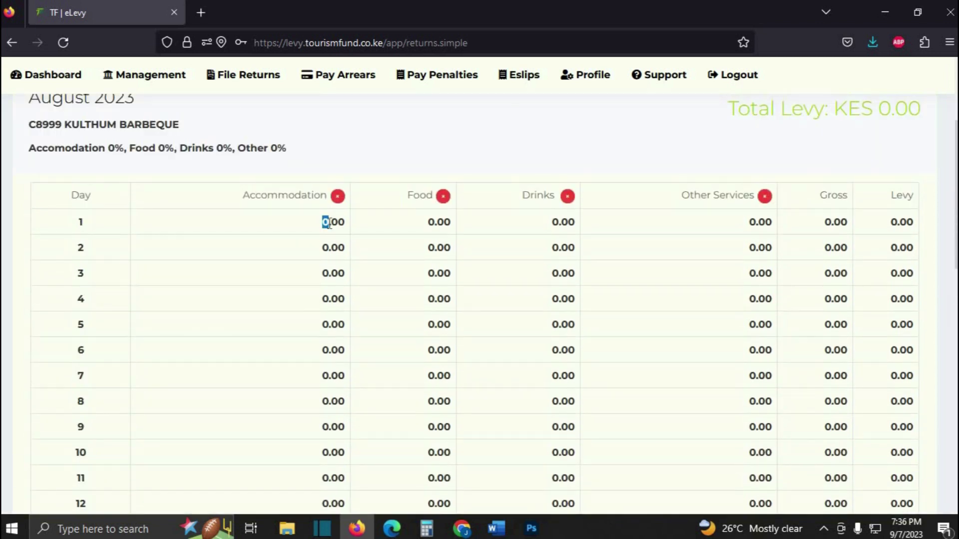
type("2000")
left_click(327, 246)
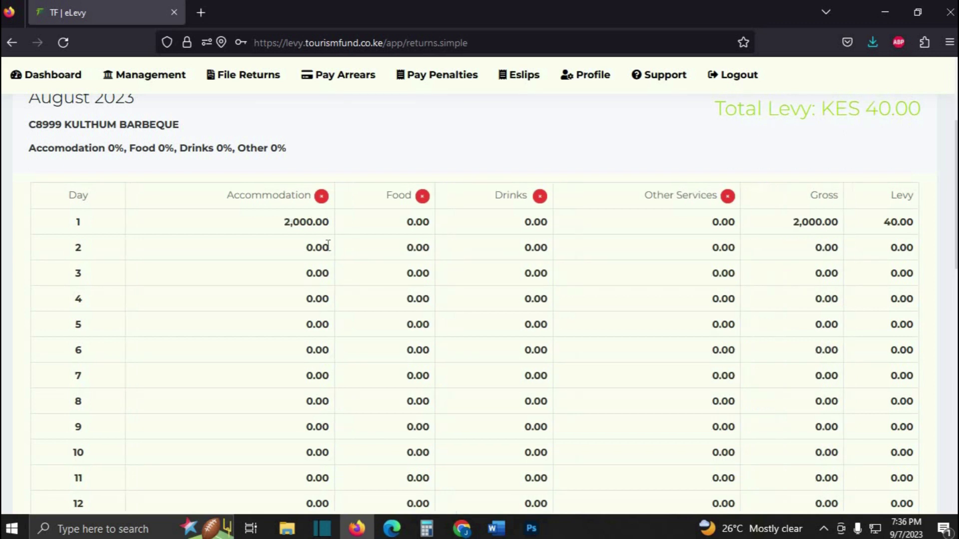
double_click(298, 247)
Cut the day 1 Accommodation amount and paste it into the Food column for day 1
left_click_drag(312, 222, 276, 226)
right_click(288, 222)
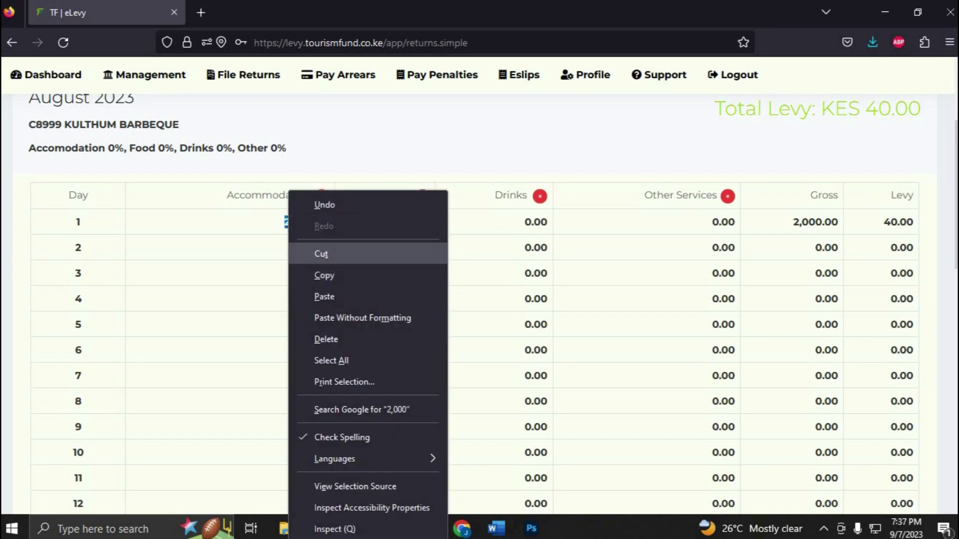
left_click(322, 254)
left_click(406, 224)
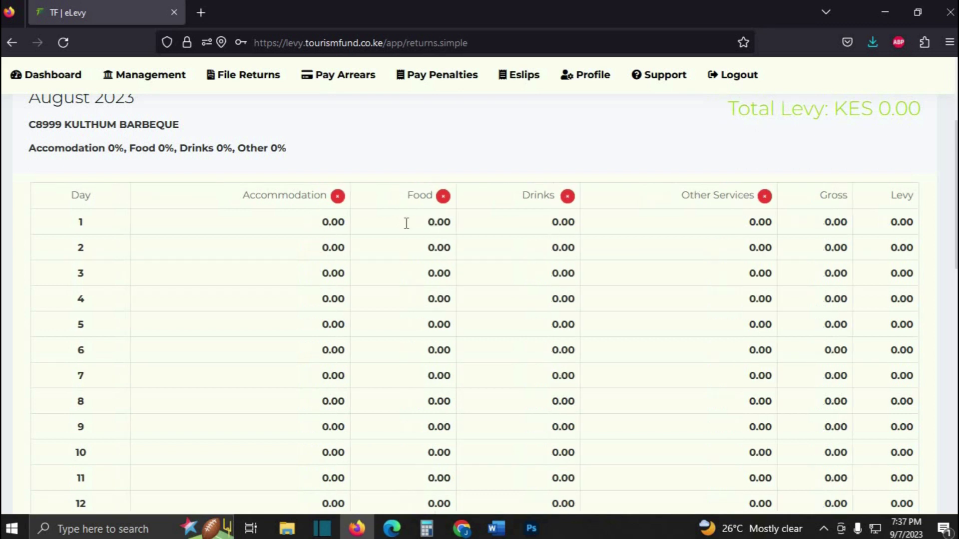
left_click_drag(434, 223, 426, 224)
right_click(426, 224)
left_click(474, 295)
key("BackSpace")
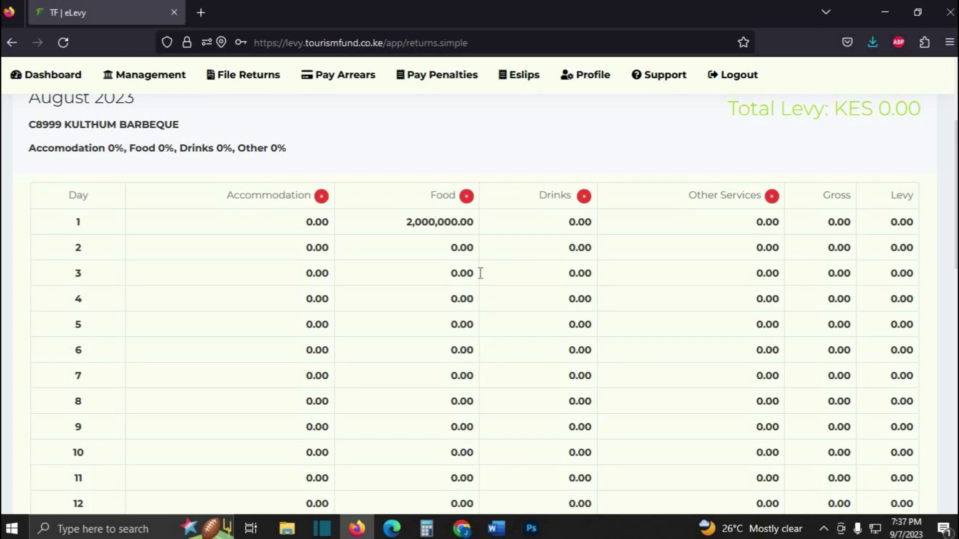
left_click(439, 253)
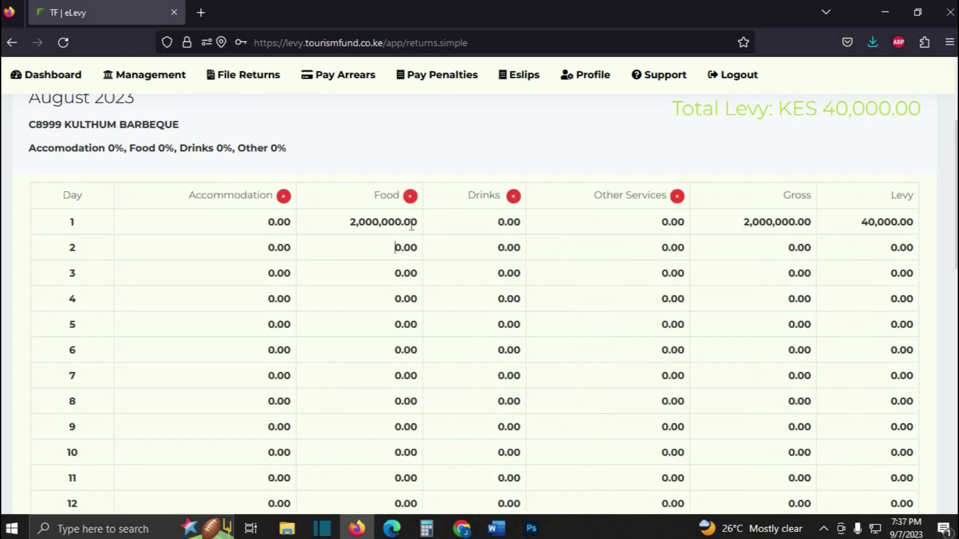
Replace the day 1 Food amount with 2000
left_click_drag(402, 222, 342, 222)
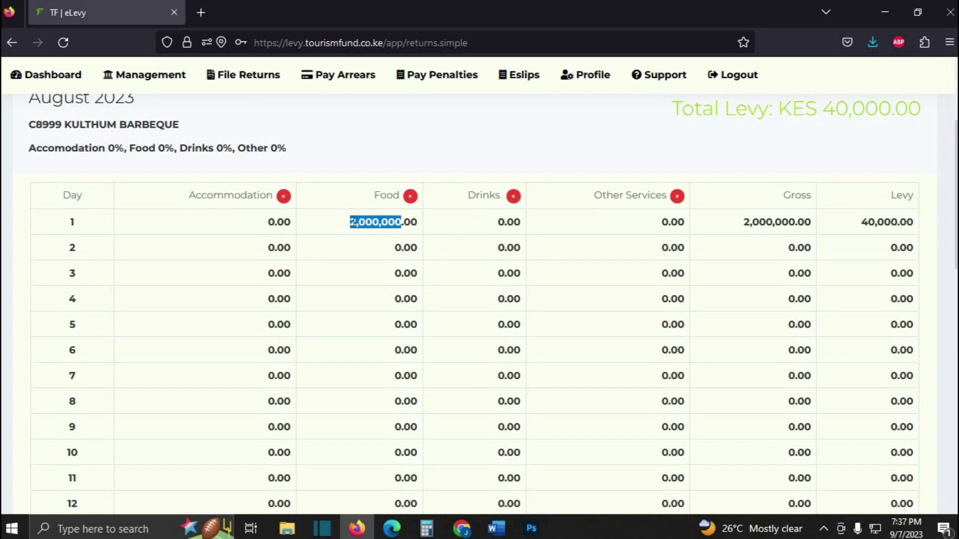
key("BackSpace")
type("200")
type("0")
Enter Food amounts of 3200 for day 2 and 4500 for day 3
left_click(380, 248)
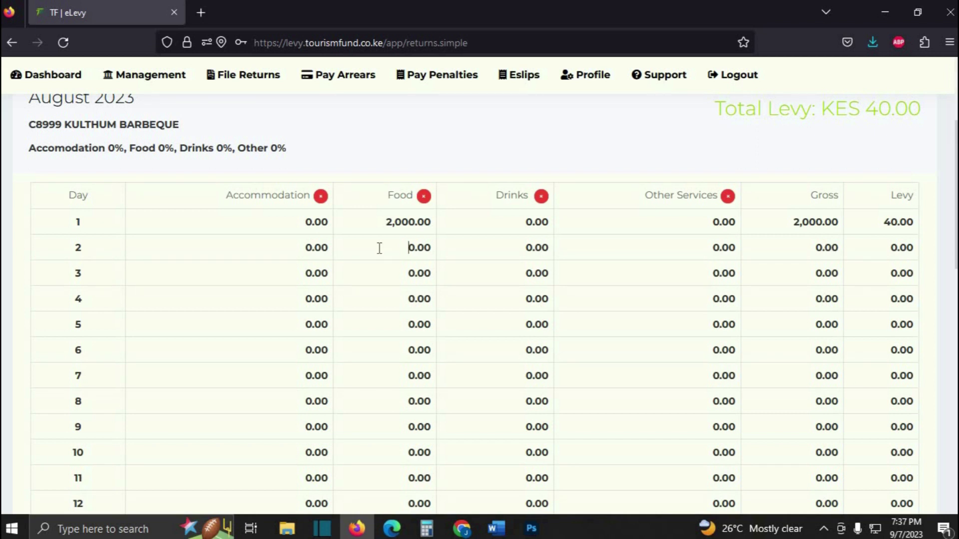
left_click_drag(408, 248, 402, 250)
left_click(413, 249)
type("3200")
left_click(413, 272)
left_click_drag(413, 271, 395, 273)
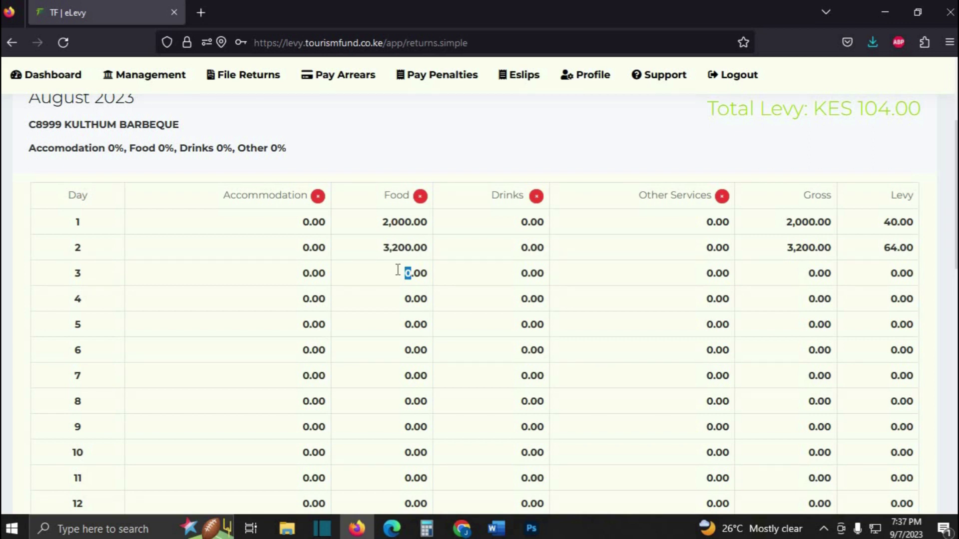
type("4500")
Enter Food amounts of 6000 for day 4 and 7200 for day 5
left_click(407, 298)
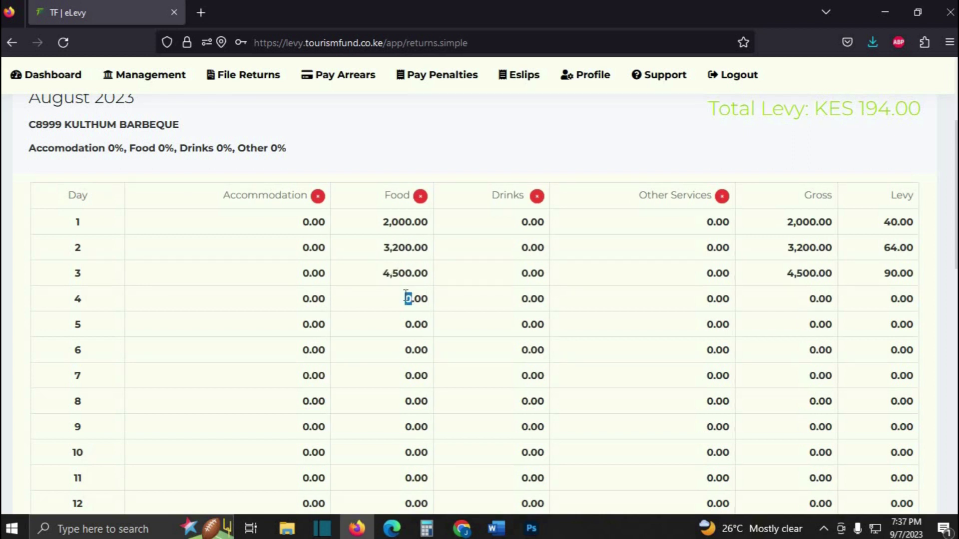
type("6000")
left_click(396, 322)
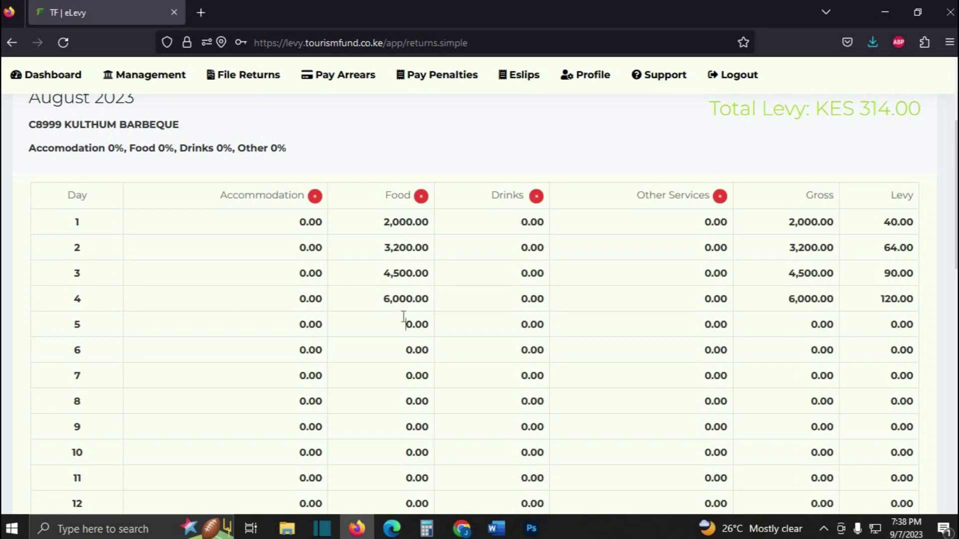
left_click(408, 325)
type("73")
key("BackSpace")
type("20")
Enter Food amounts of 9000 for day 6 and 2500 for day 7
left_click(396, 350)
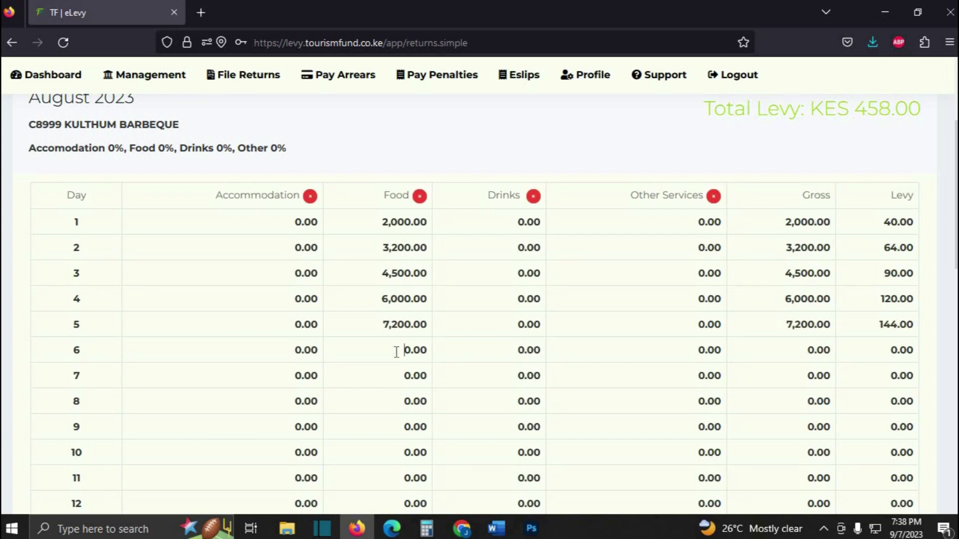
type("900")
left_click(406, 375)
left_click_drag(410, 375, 403, 375)
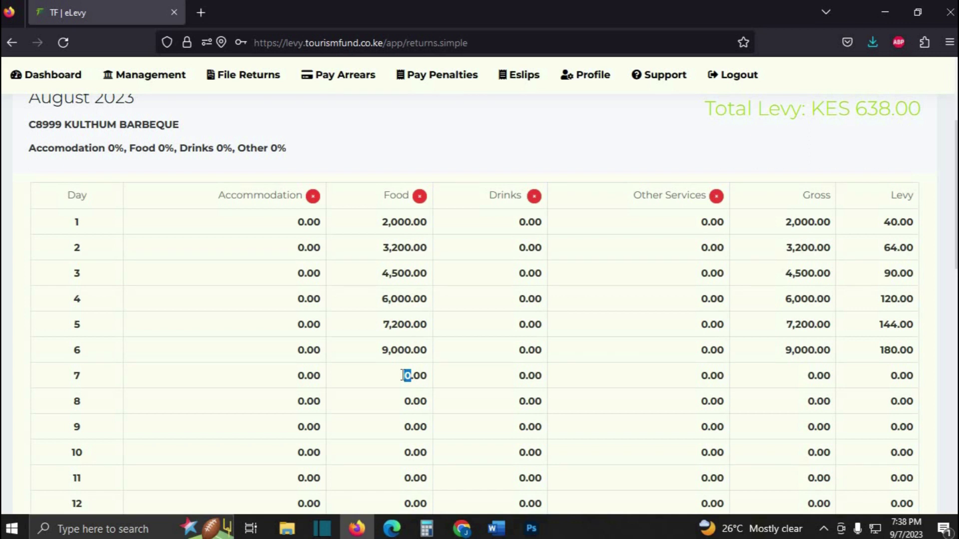
type("2,5")
type("0")
type("0")
Enter Food amounts of 3800 for day 8 and 1600 for day 9
left_click(404, 402)
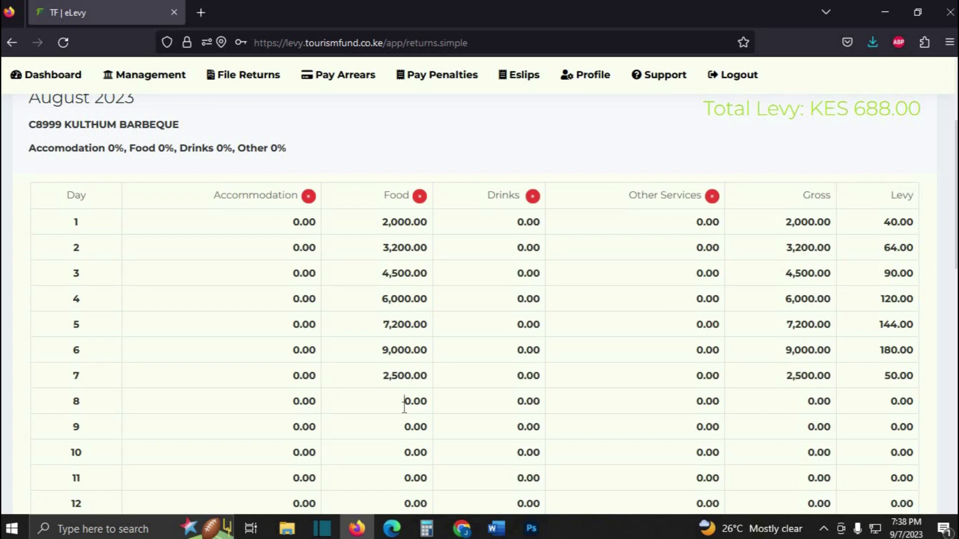
type("3,8")
type("0")
left_click(405, 427)
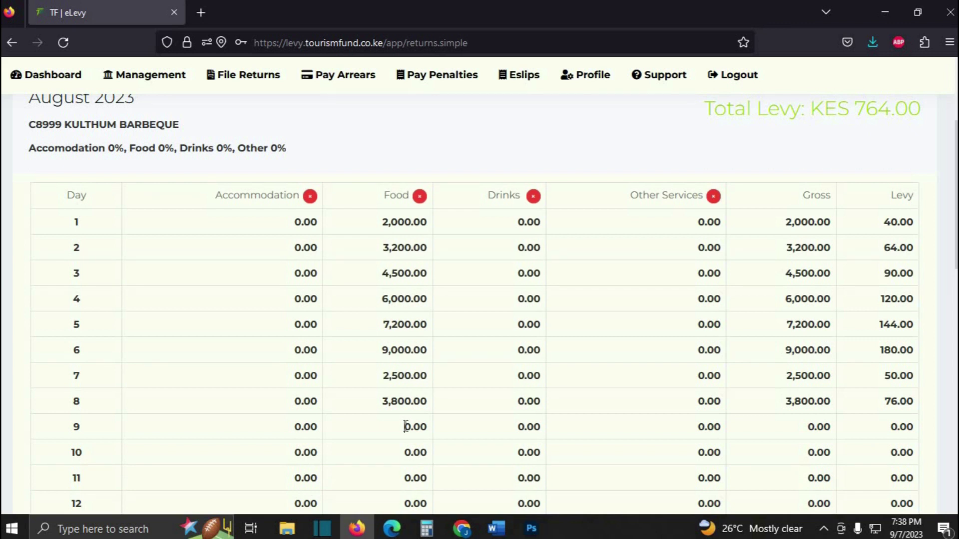
type("160")
Enter Food amounts of 2000 for day 10 and 5200 for day 11
left_click(406, 451)
scroll(406, 451, "down", 2)
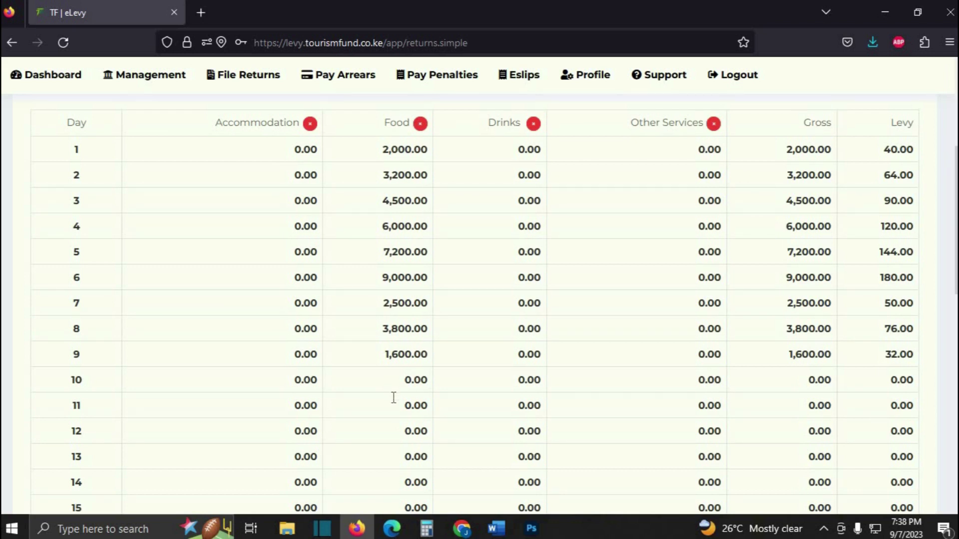
type("2,0")
type("00")
left_click(407, 405)
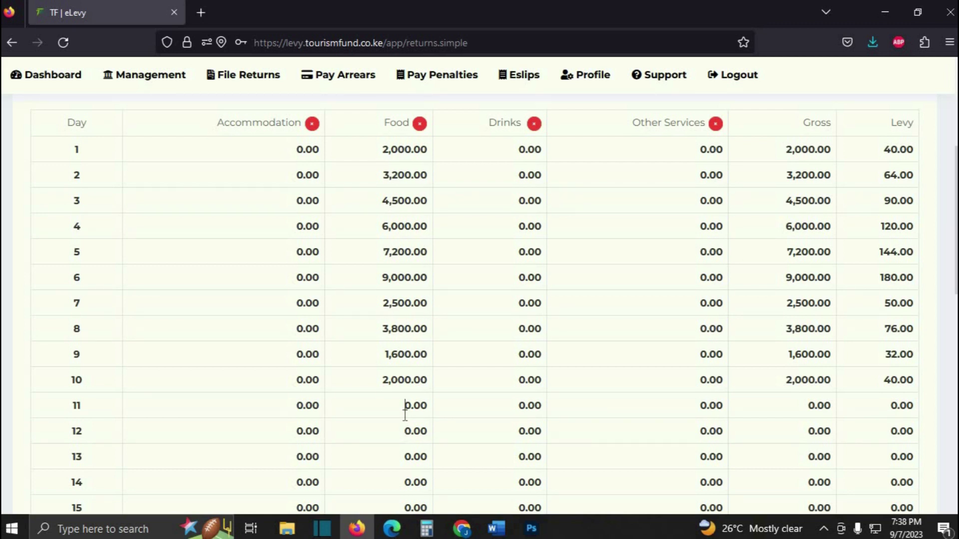
type("520")
Enter Food amounts of 6200 for day 12 and 8000 for day 13
left_click(404, 430)
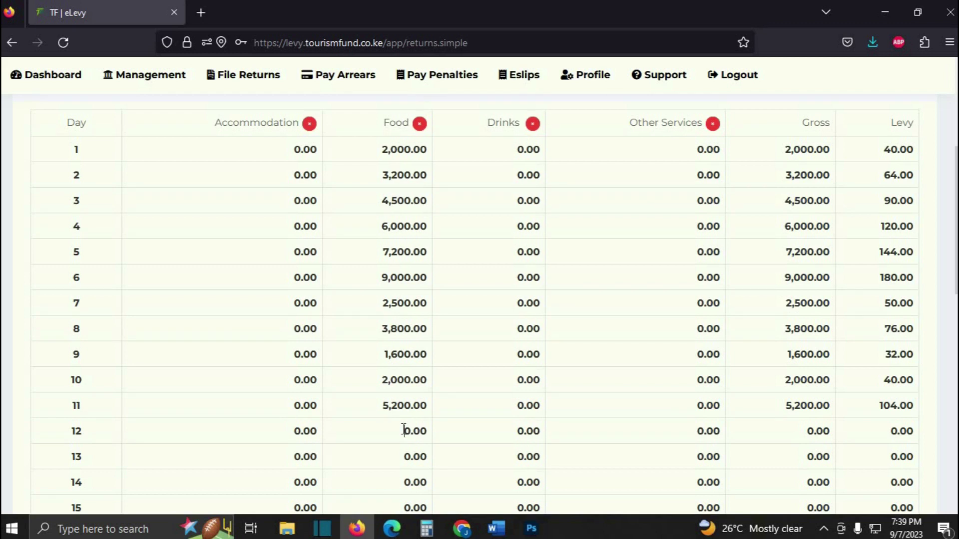
type("20")
left_click(405, 456)
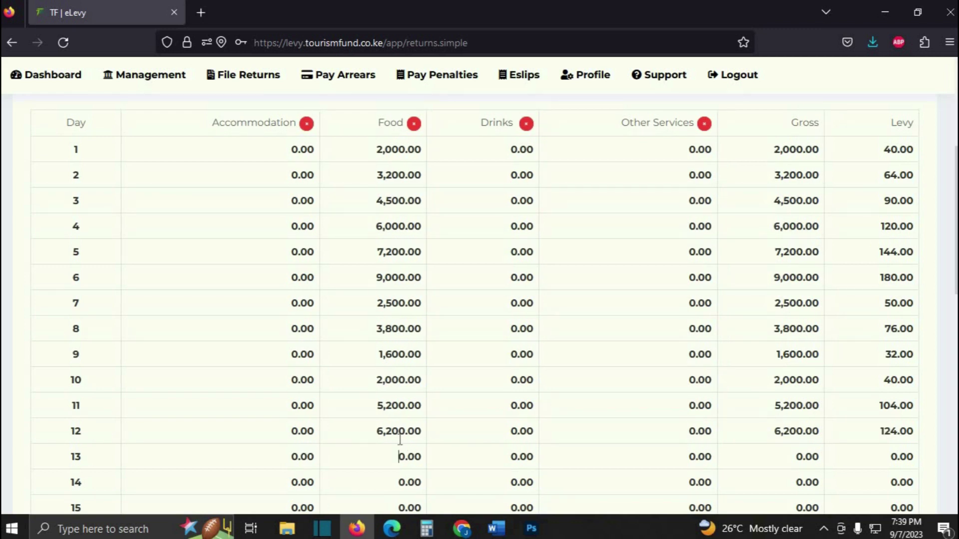
type("800")
Enter a Food amount of 1500 for day 14
scroll(399, 439, "down", 3)
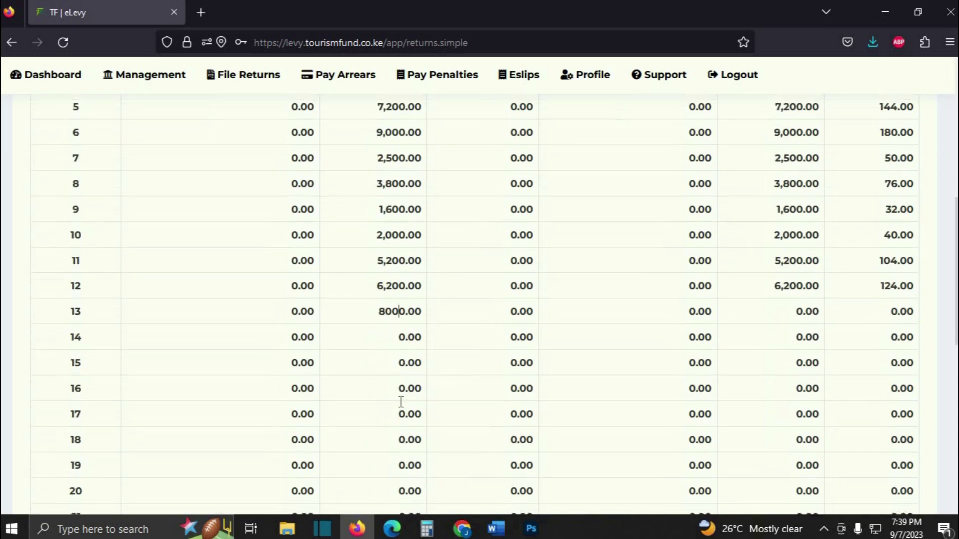
double_click(402, 337)
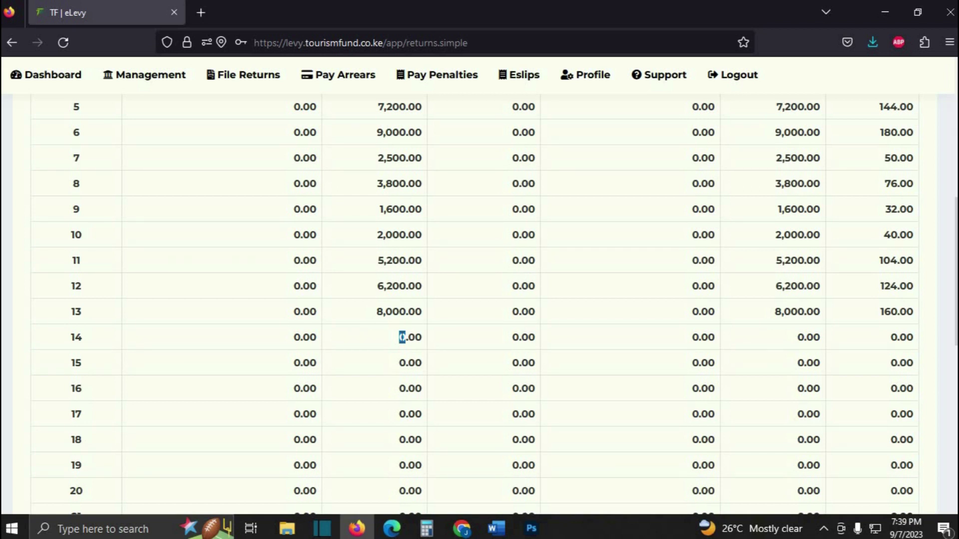
left_click(403, 339)
type("150")
left_click(400, 366)
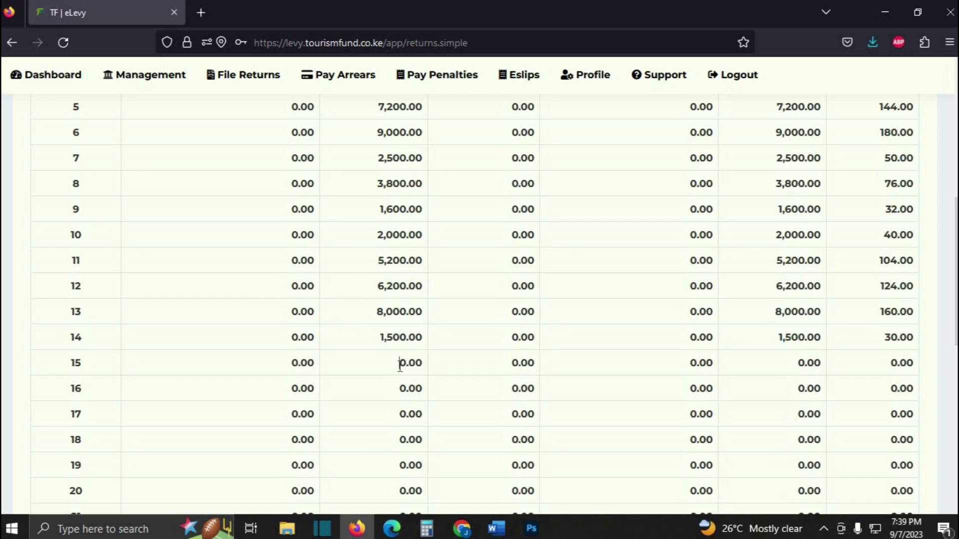
Enter Food amounts of 1000 for day 15 and 500 for day 16
type("100")
left_click(398, 389)
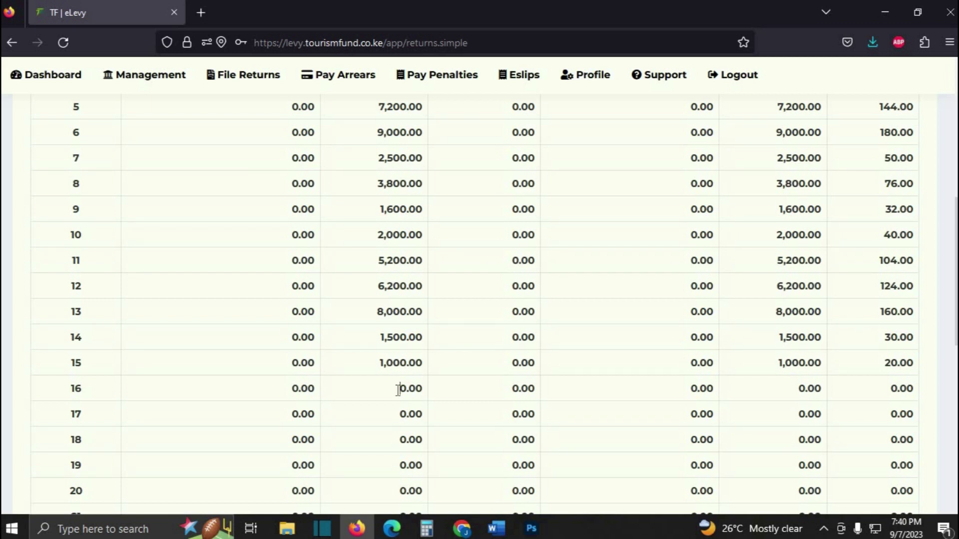
type("50")
Enter Food amounts of 2200 for day 17 and 3500 for day 18
left_click(398, 412)
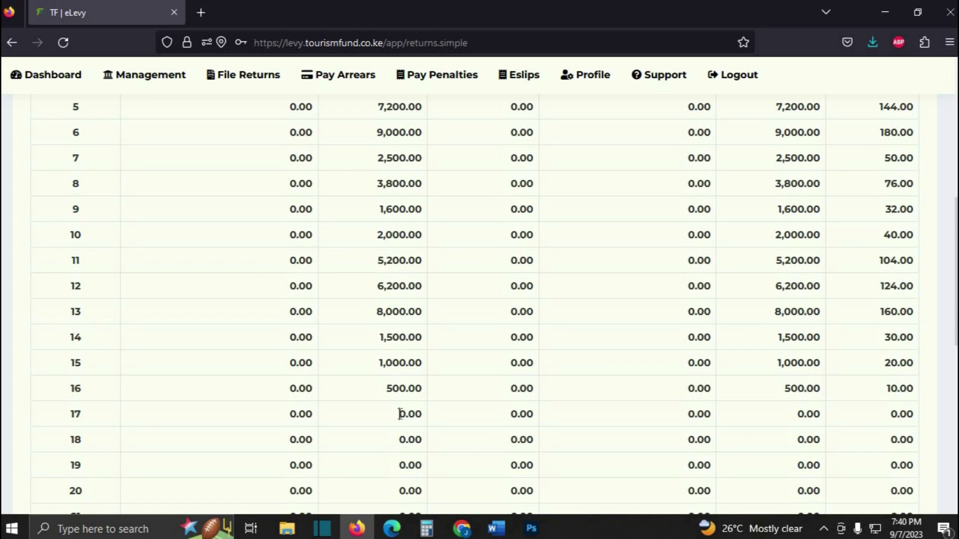
type("220")
left_click(402, 447)
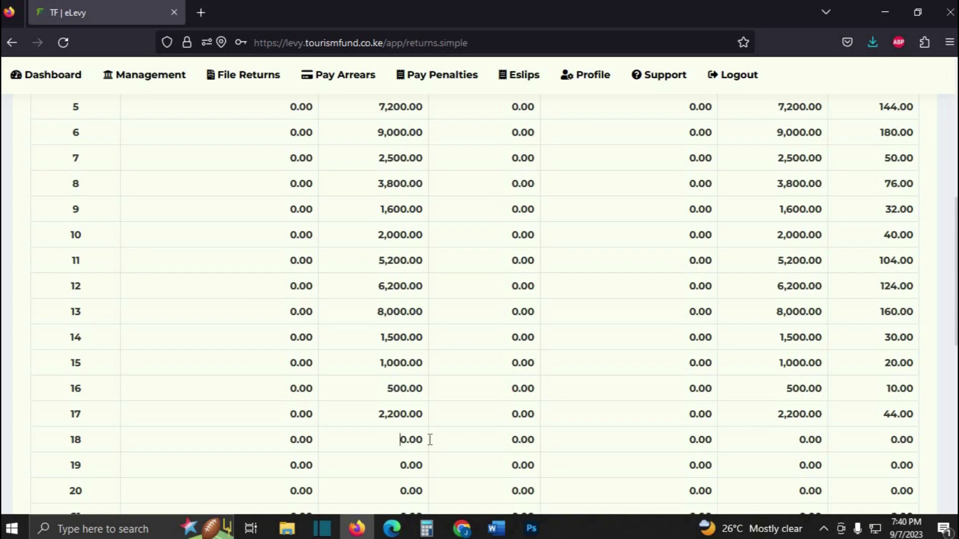
type("350")
Enter Food amounts of 4100 for day 19 and 5000 for day 20
left_click(400, 467)
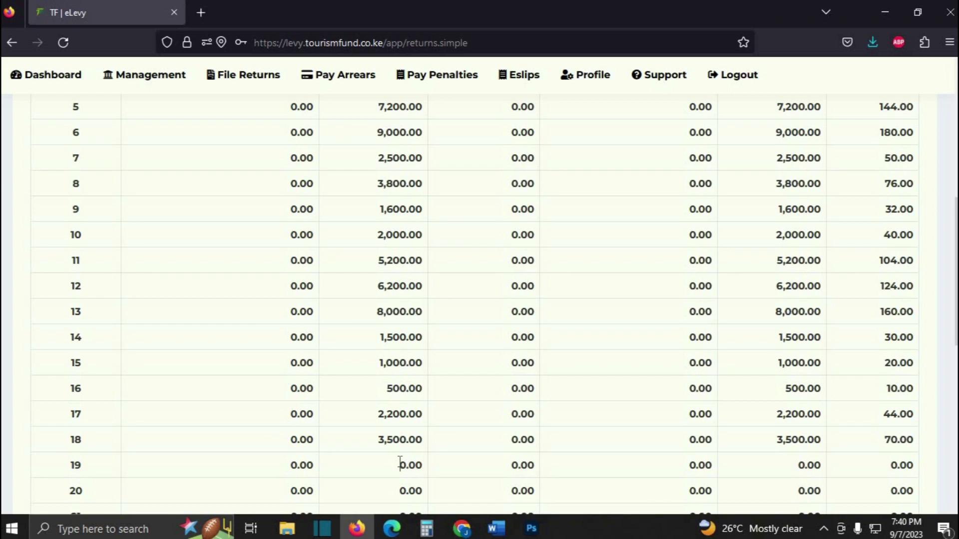
type("4,1")
type("0")
left_click(423, 487)
scroll(403, 449, "down", 2)
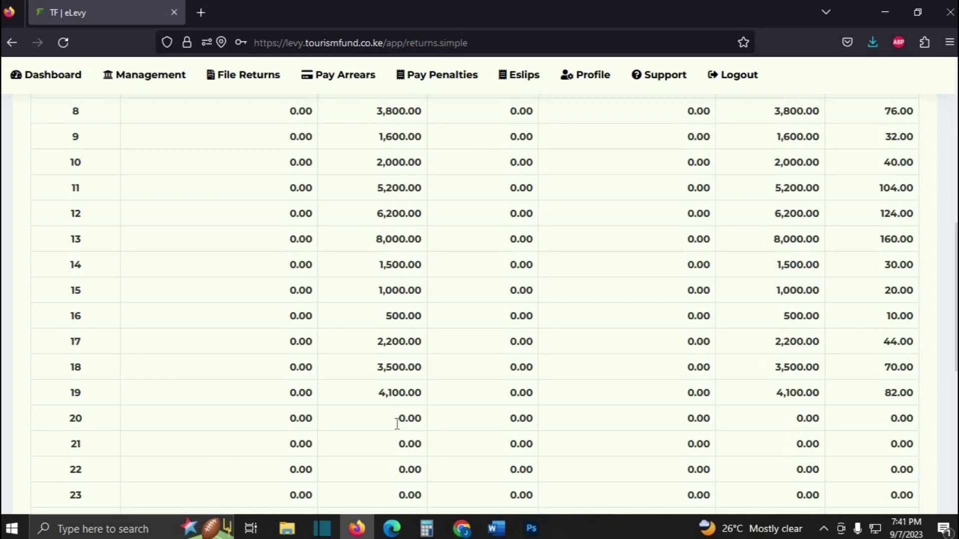
type("5,00")
Enter Food amounts of 2500 for day 21 and 4000 for day 22
left_click(397, 447)
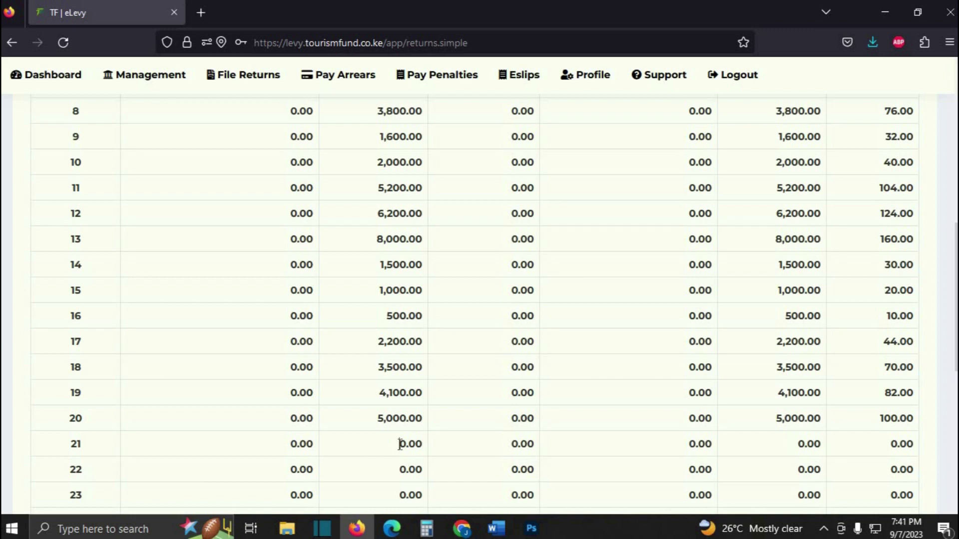
type("250")
left_click(400, 472)
scroll(400, 419, "down", 3)
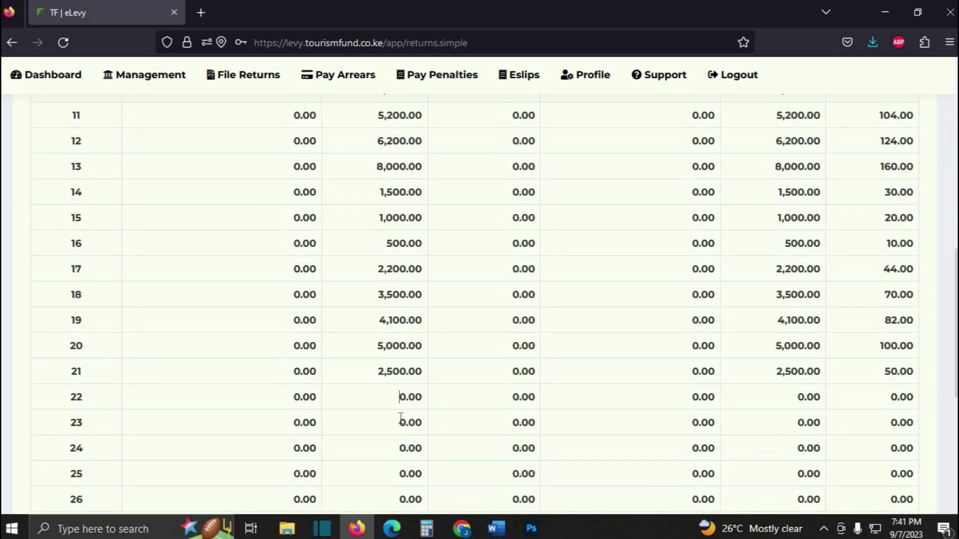
left_click(401, 409)
type("400")
Enter Food amounts of 3200 for day 23 and 4800 for day 24
left_click(395, 423)
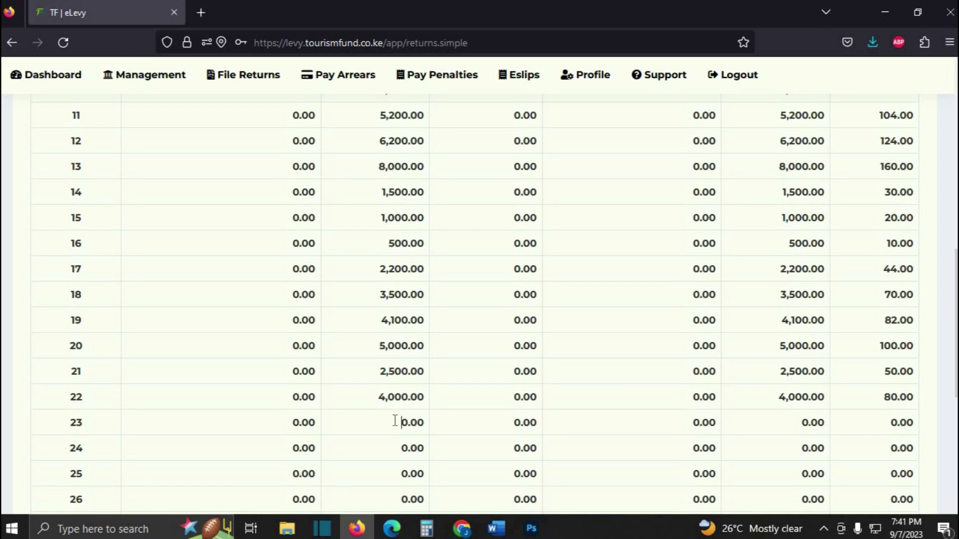
type("3200")
left_click(404, 449)
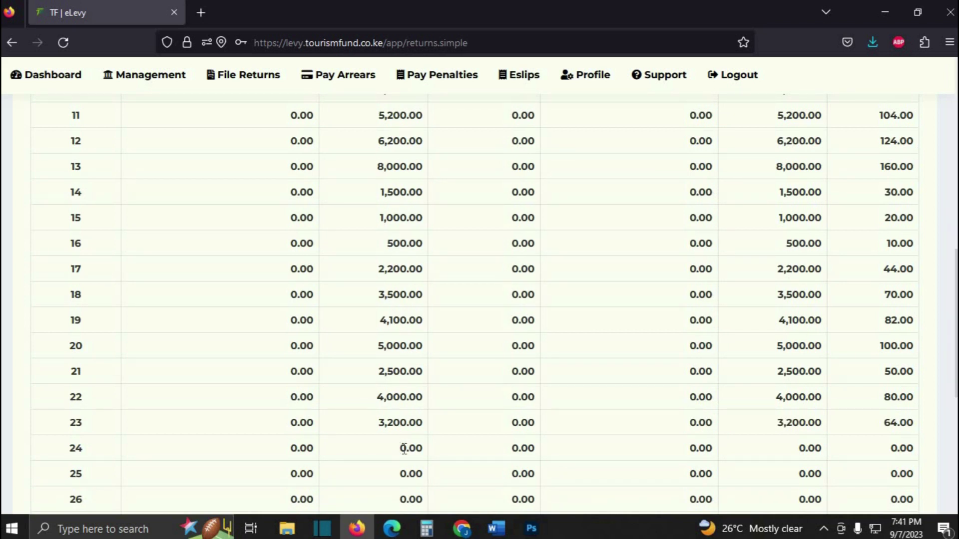
type("4,8")
type("0")
Enter Food amounts of 6000 for day 25 and 7200 for day 26
left_click(398, 474)
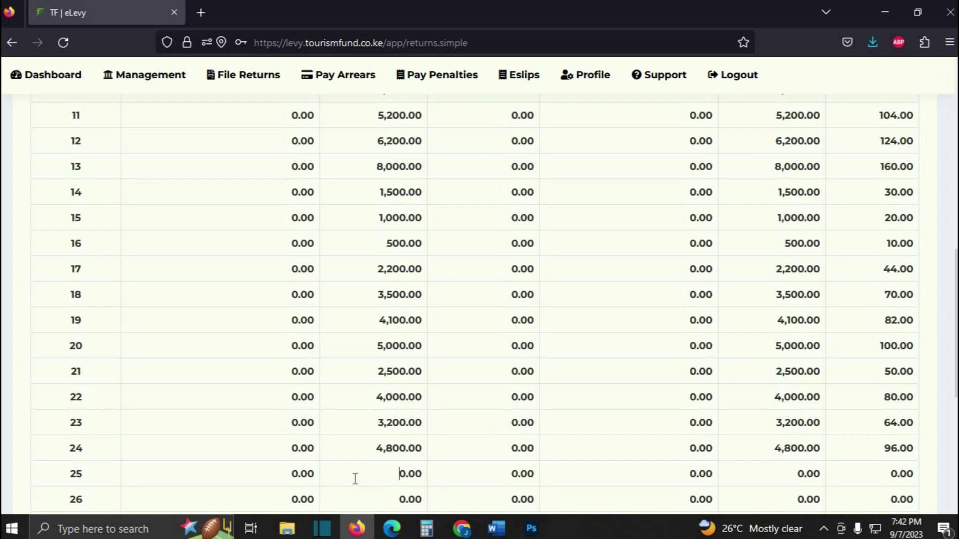
type("600")
scroll(398, 432, "down", 2)
left_click(398, 432)
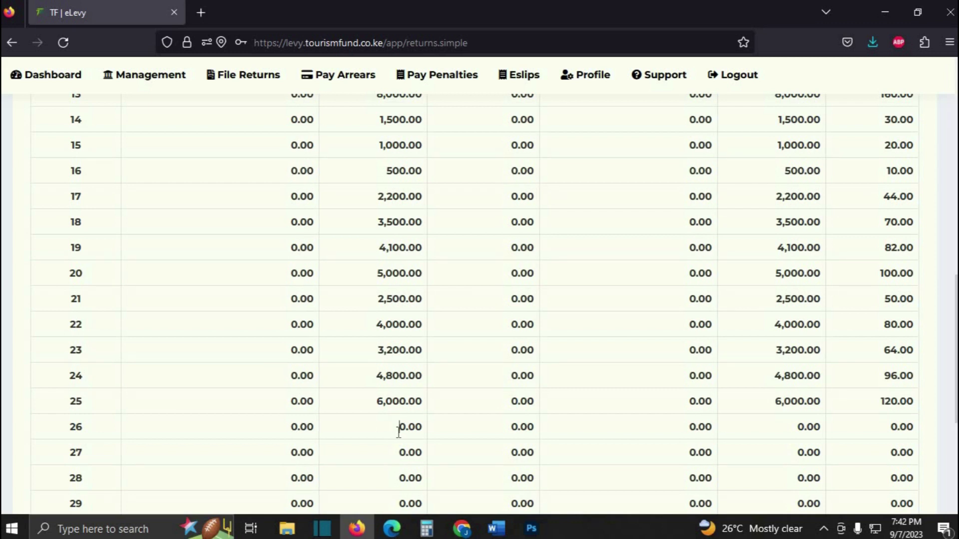
type("720")
Change the Food amounts to 6000 for day 26 and 4800 for day 25
left_click(401, 453)
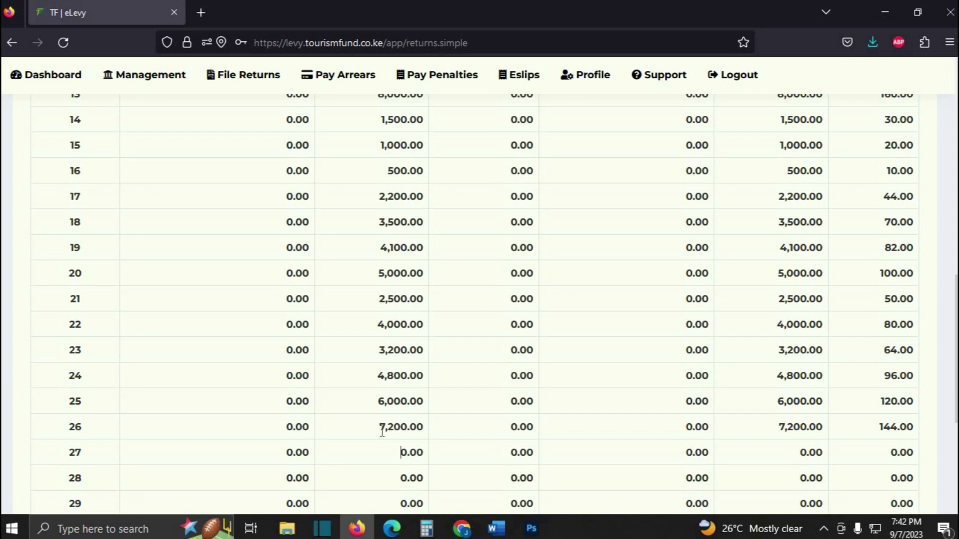
left_click_drag(394, 422, 381, 423)
type("60")
left_click(392, 400)
left_click_drag(393, 401, 376, 401)
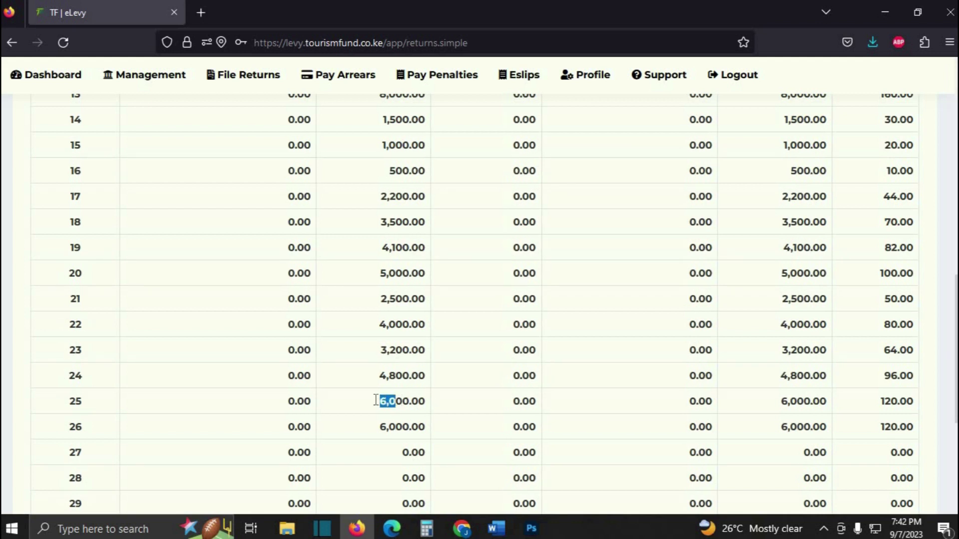
type("4,8")
left_click(393, 377)
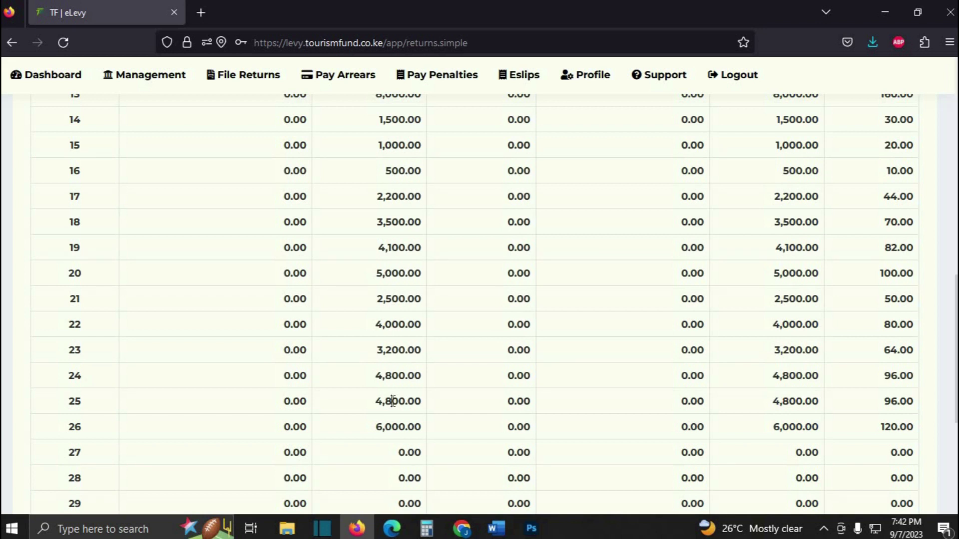
Restore the Food amounts to 6000 for day 25 and 7200 for day 26
left_click_drag(384, 401, 370, 402)
type("60")
left_click_drag(395, 427, 372, 428)
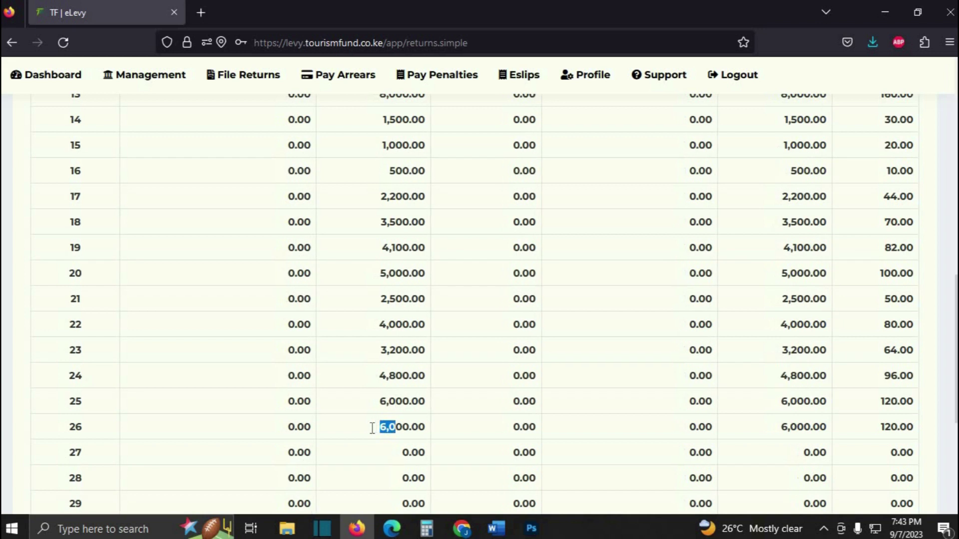
type("72")
Enter Food amounts of 5200 for day 27 and 3000 for day 28
left_click(406, 453)
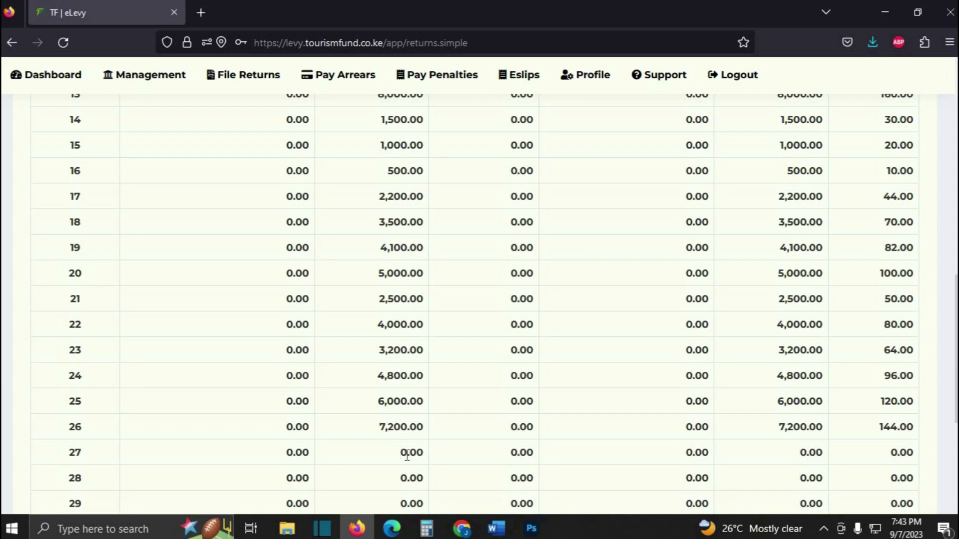
type("5,2")
type("0")
left_click(397, 478)
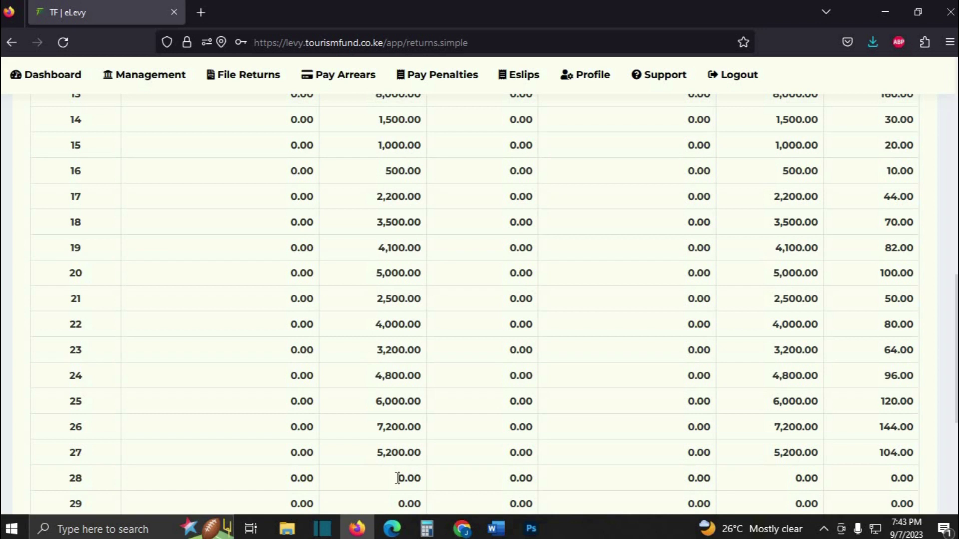
type("3000")
Enter Food amounts of 1500 for day 29 and 2800 for day 30
scroll(399, 464, "down", 2)
left_click(398, 432)
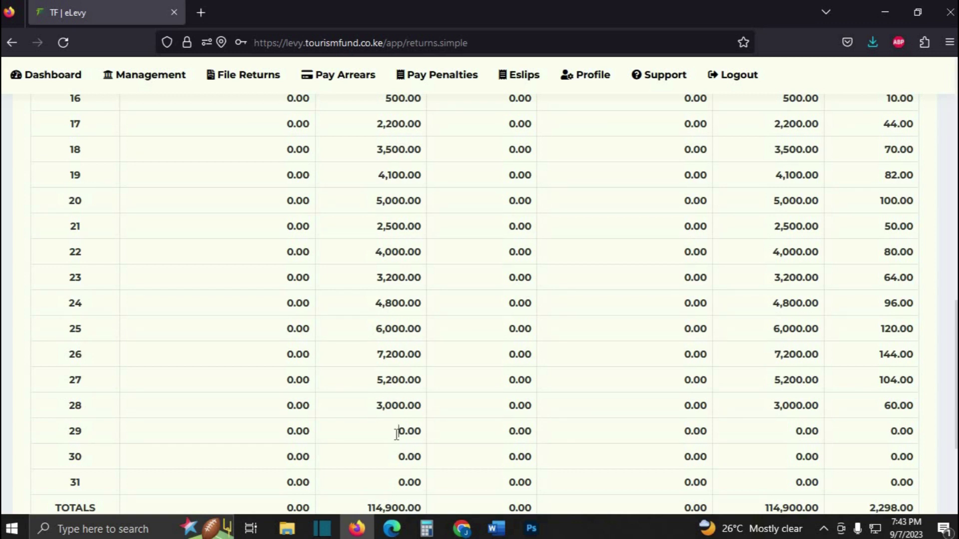
type("150")
left_click(399, 462)
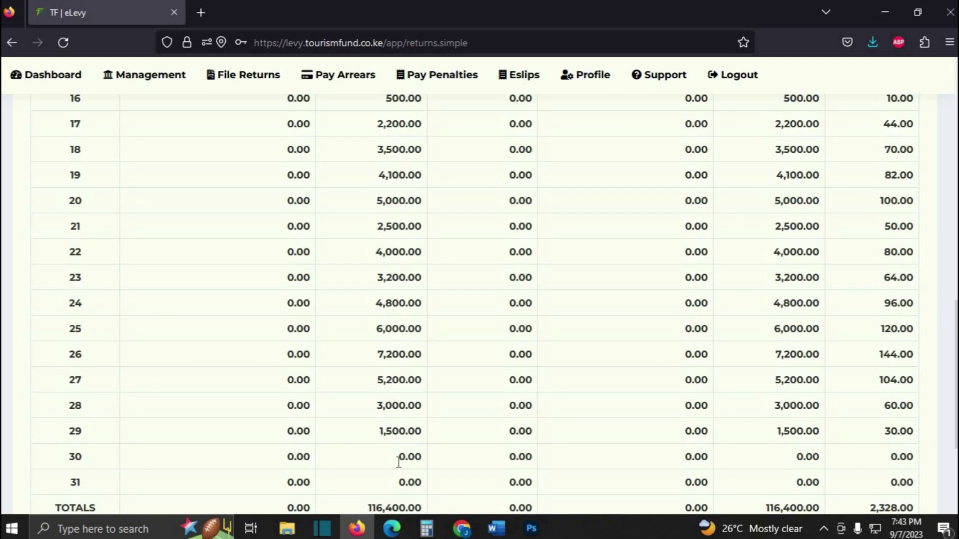
type("2,")
type("8")
type("0")
Enter a Food amount of 3500 for day 31 and commit the entry
left_click(397, 476)
scroll(397, 477, "down", 2)
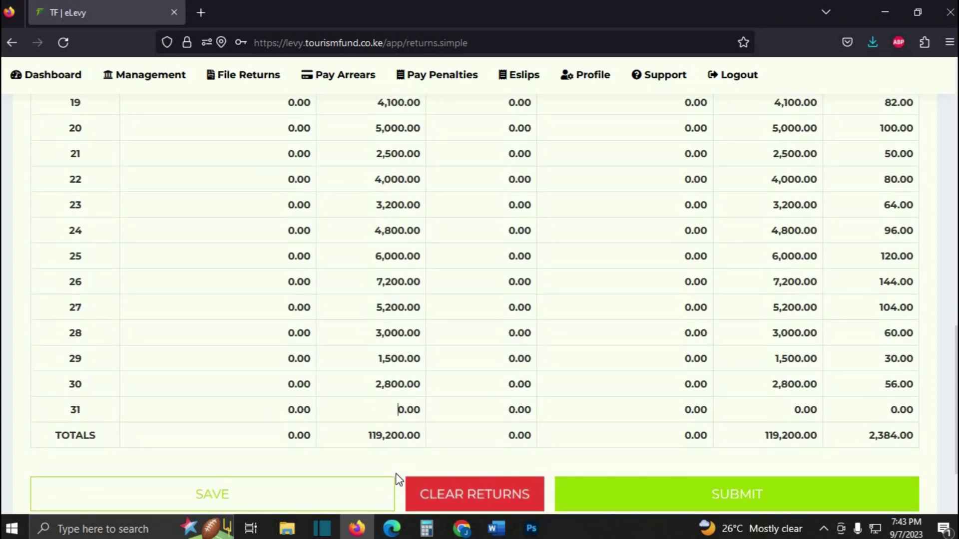
type("350")
left_click(435, 409)
Check the completed August 2023 levy return sheet, submit it and confirm the submission
scroll(558, 391, "down", 2)
scroll(598, 383, "up", 2)
scroll(598, 382, "up", 10)
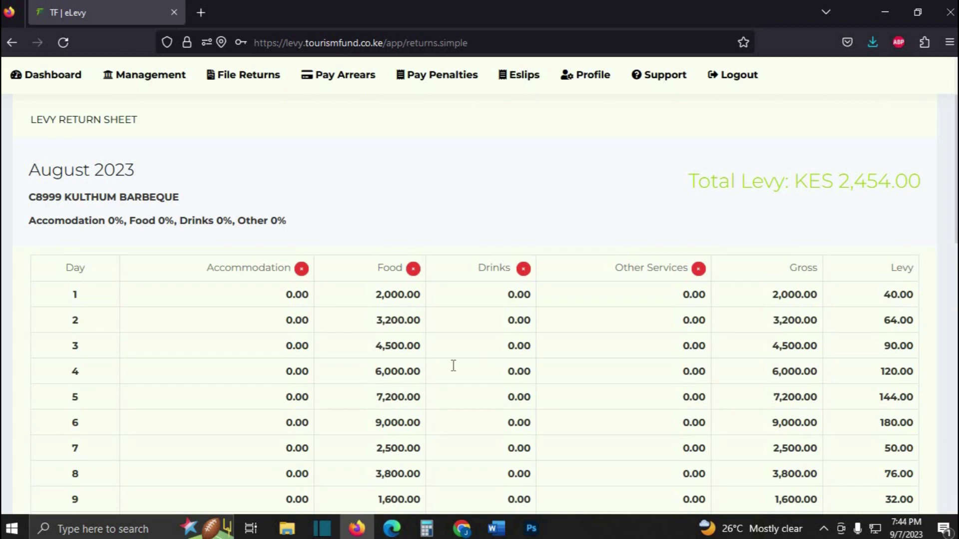
scroll(453, 366, "down", 2)
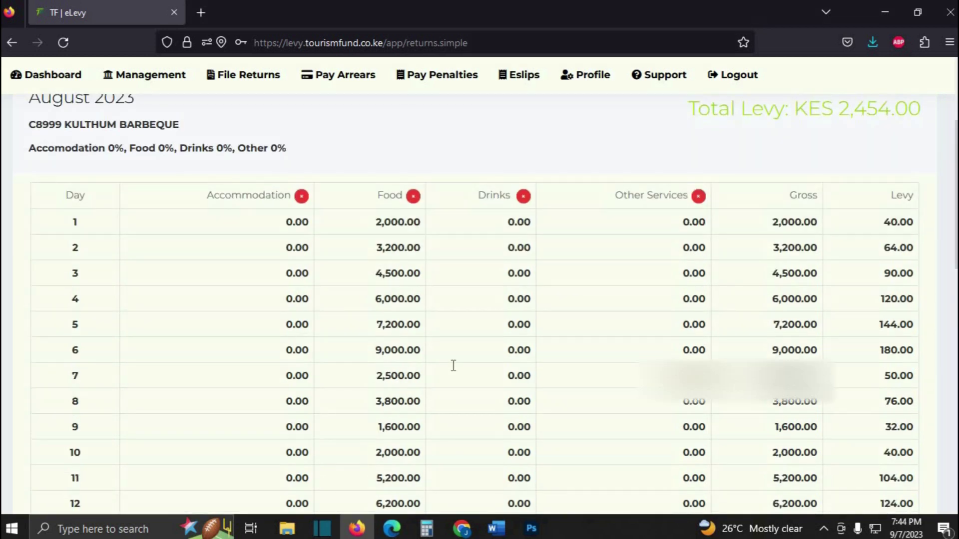
scroll(453, 366, "down", 9)
scroll(525, 381, "down", 5)
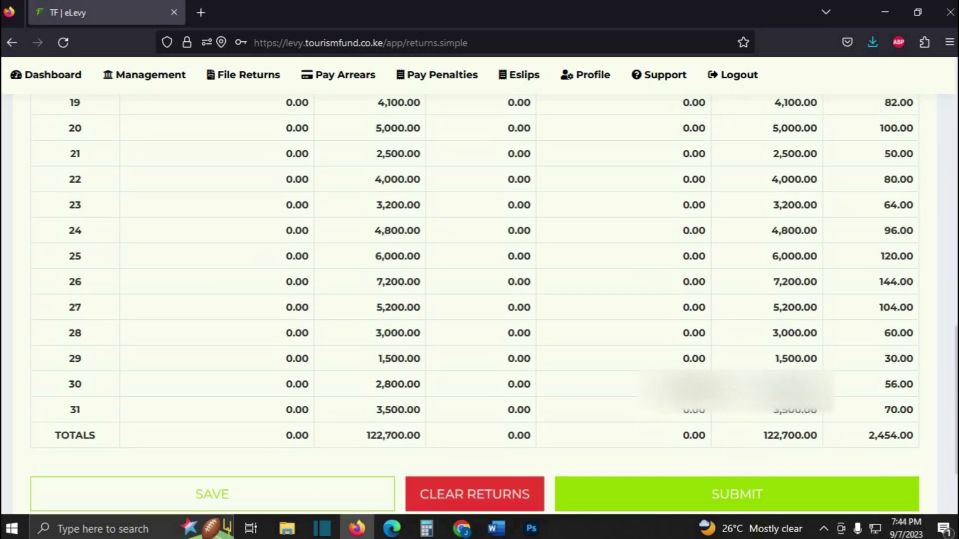
scroll(644, 486, "down", 2)
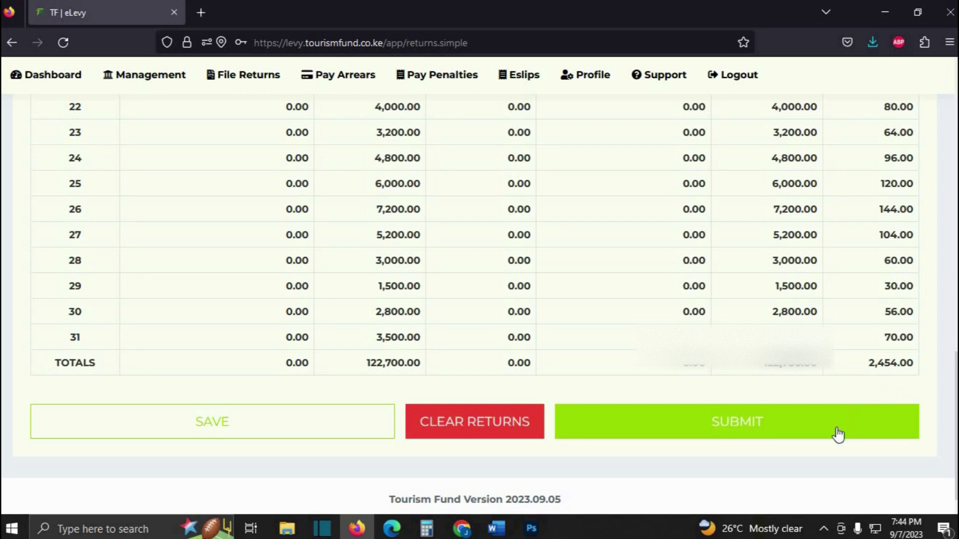
left_click(811, 432)
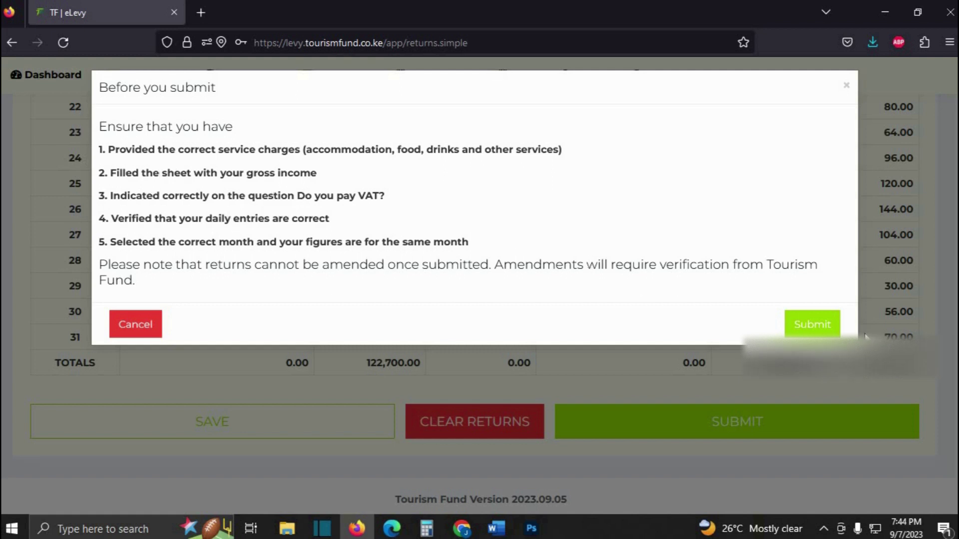
left_click(800, 325)
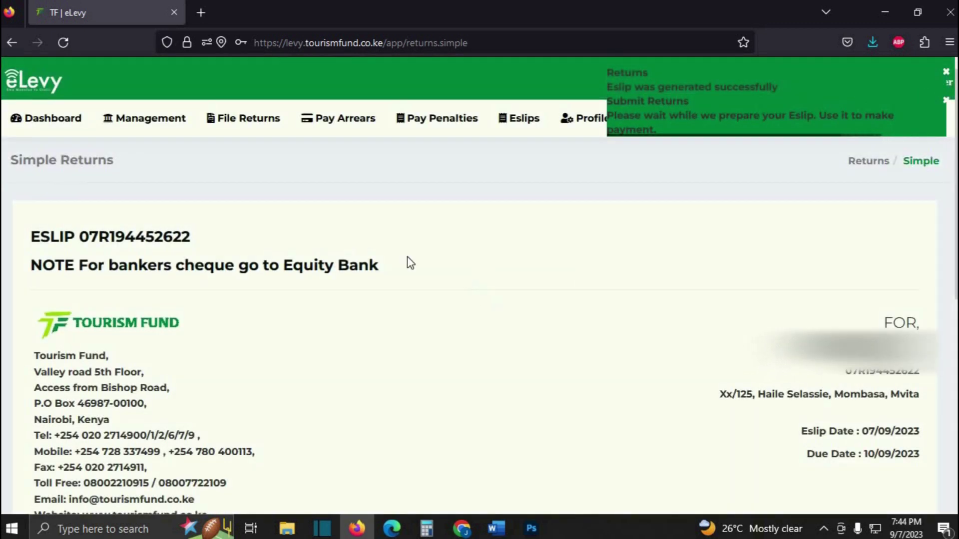
Examine the generated eSlip for its dates, return description, amount payable, penalty terms and payment instructions
scroll(331, 292, "down", 4)
scroll(331, 292, "up", 4)
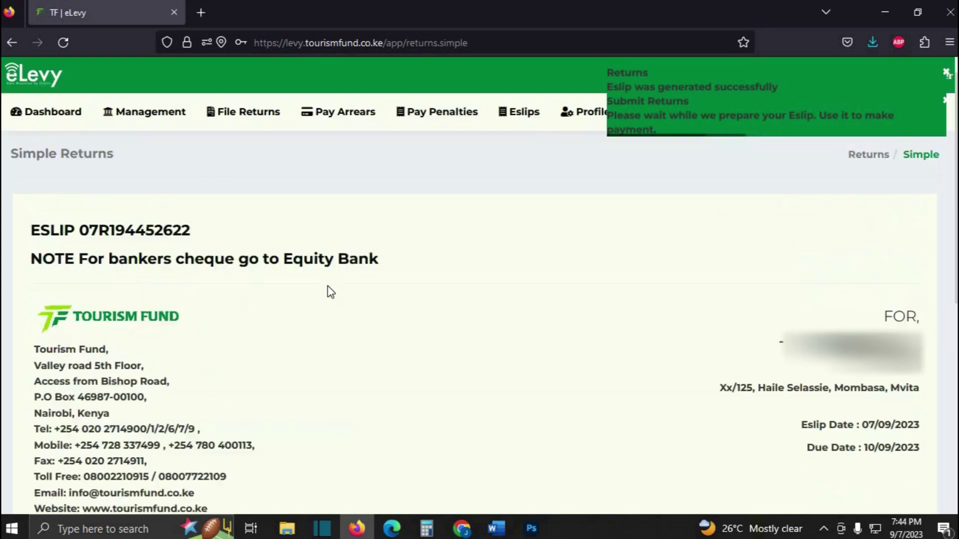
scroll(331, 292, "down", 4)
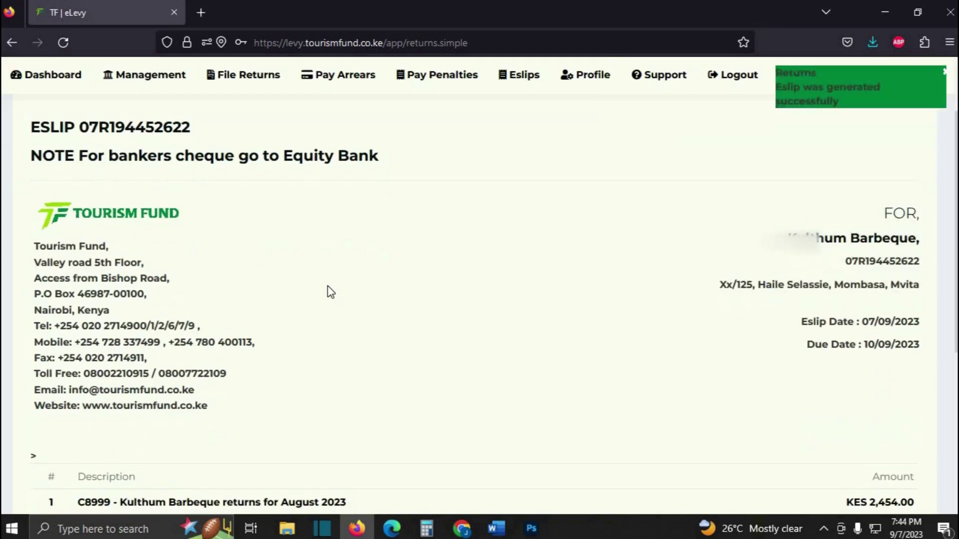
scroll(329, 292, "down", 5)
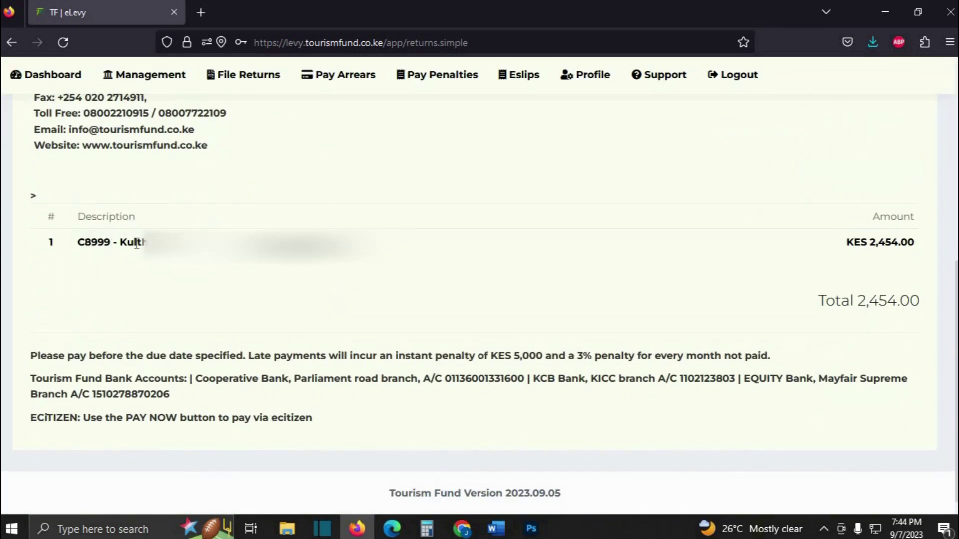
scroll(607, 410, "up", 8)
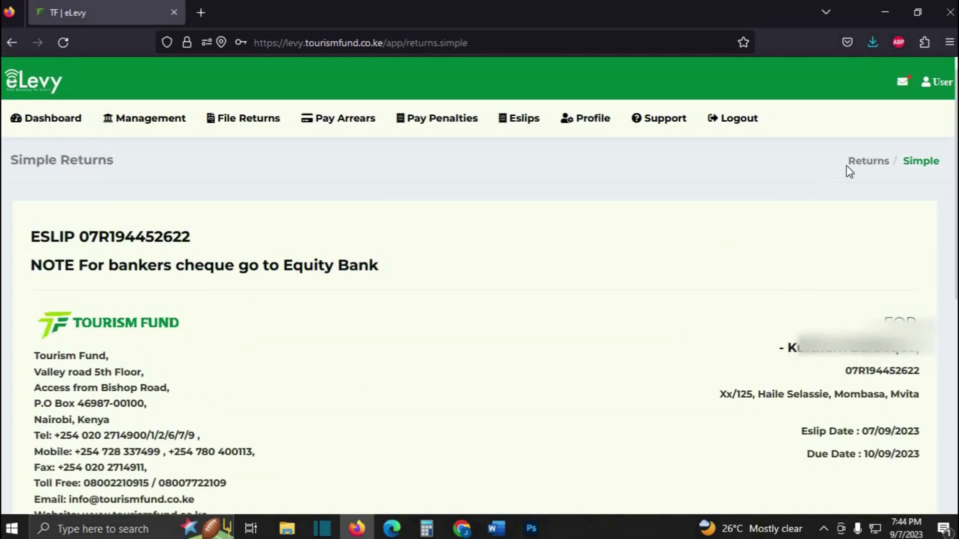
scroll(454, 291, "down", 2)
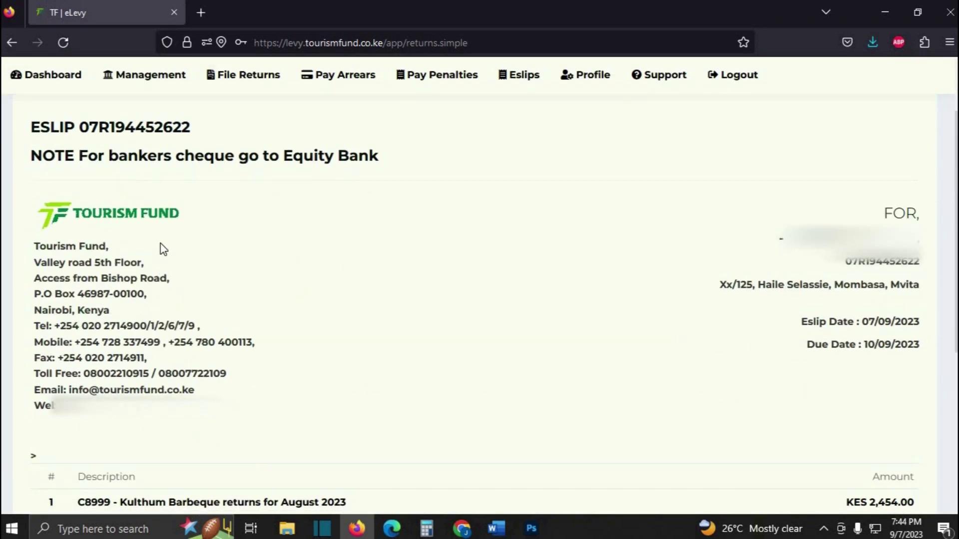
scroll(176, 245, "down", 3)
scroll(176, 244, "up", 1)
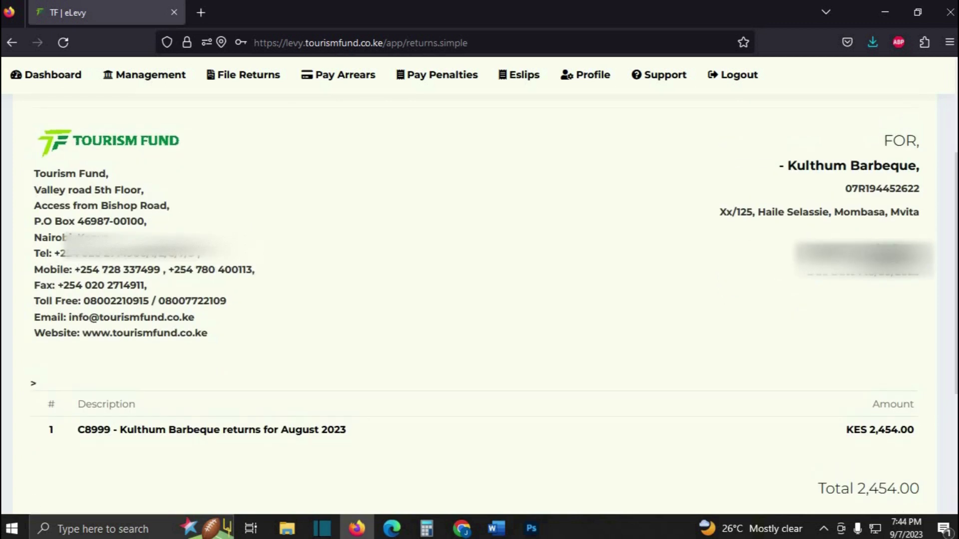
scroll(235, 274, "down", 3)
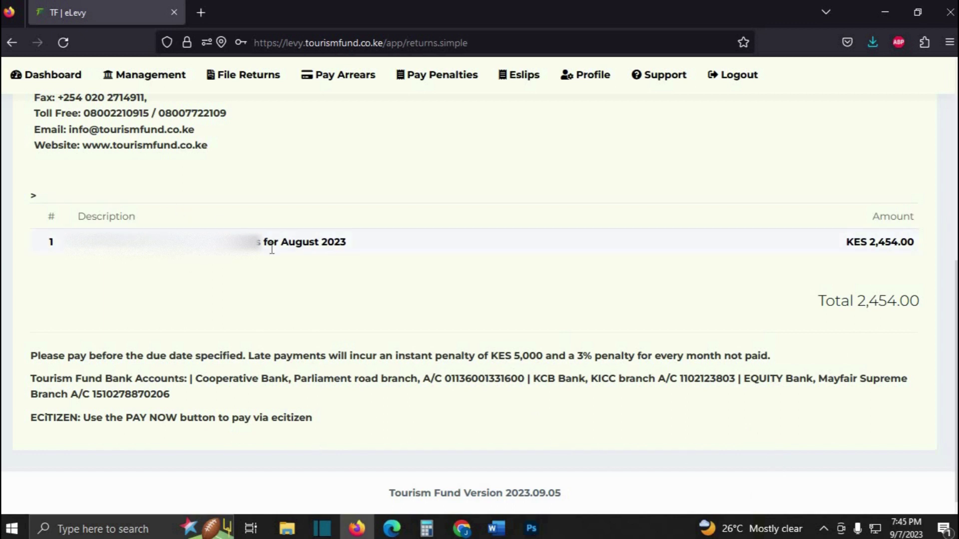
scroll(424, 244, "up", 8)
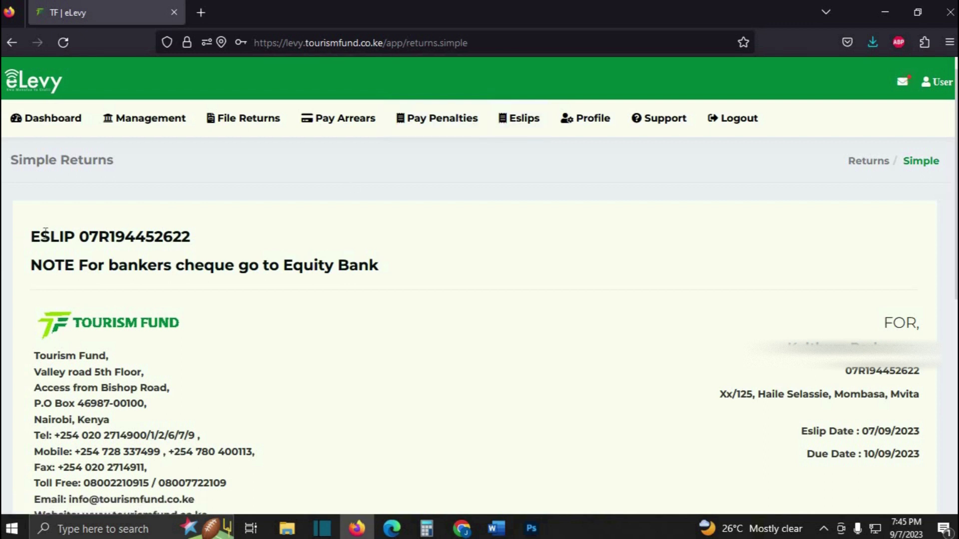
scroll(483, 342, "down", 5)
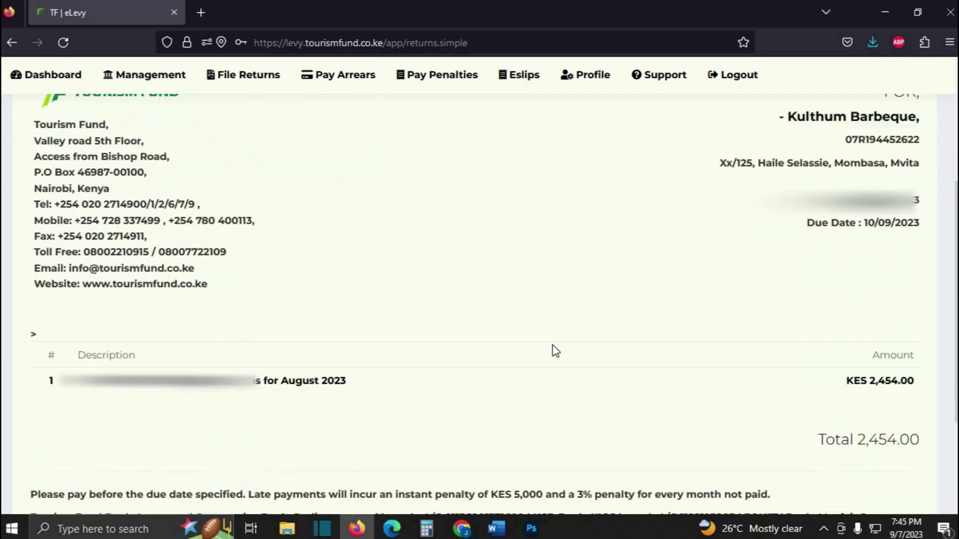
scroll(841, 300, "down", 2)
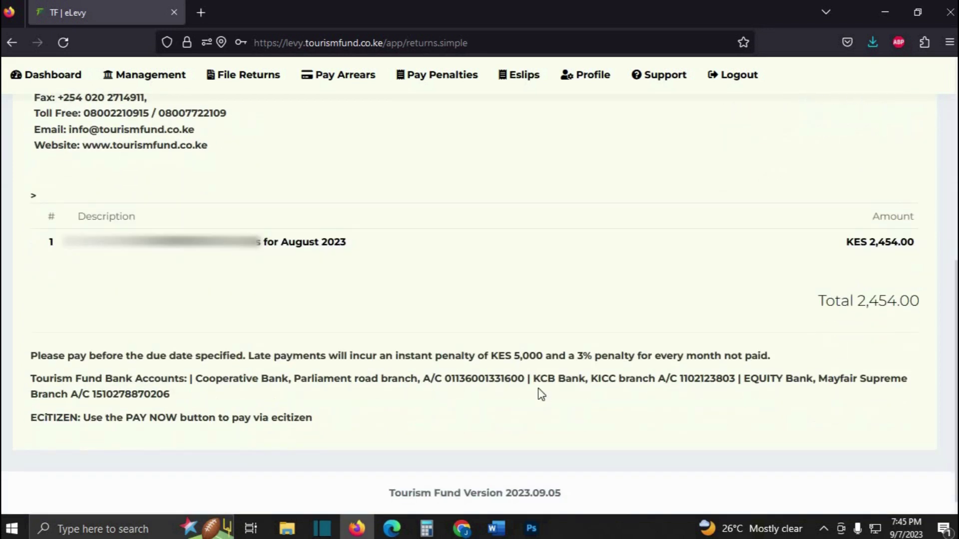